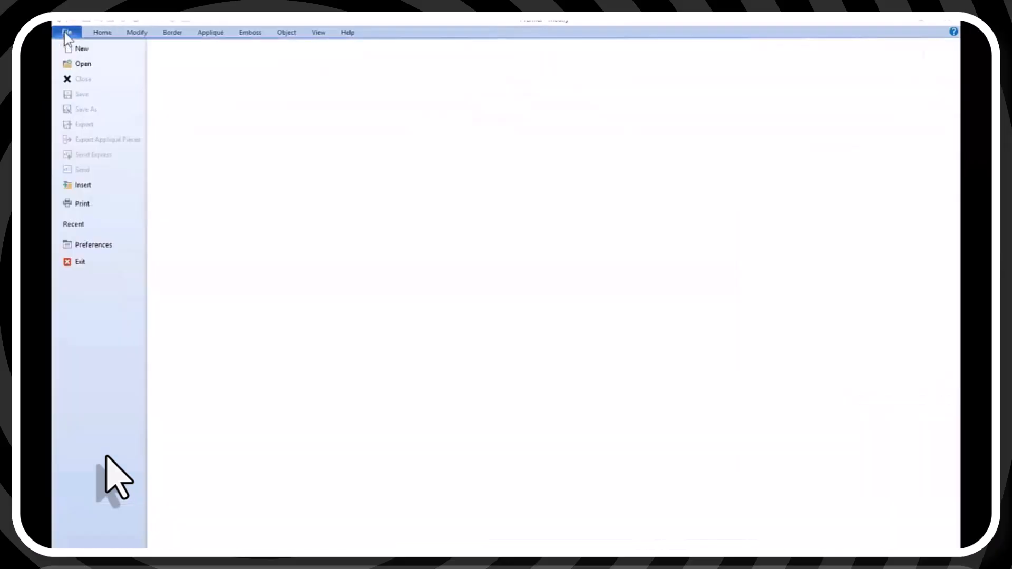
Load LargeRoseStitches.vp3 from the Class Projects folder inside Digitizing, Stitch Files on the DATA (D:) drive.
click(84, 187)
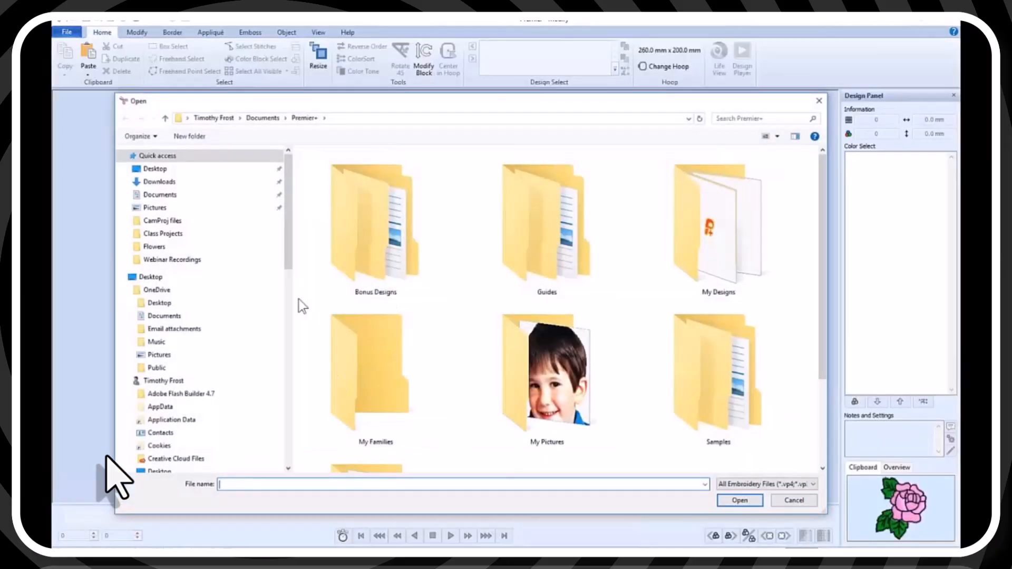
drag(289, 246, 289, 421)
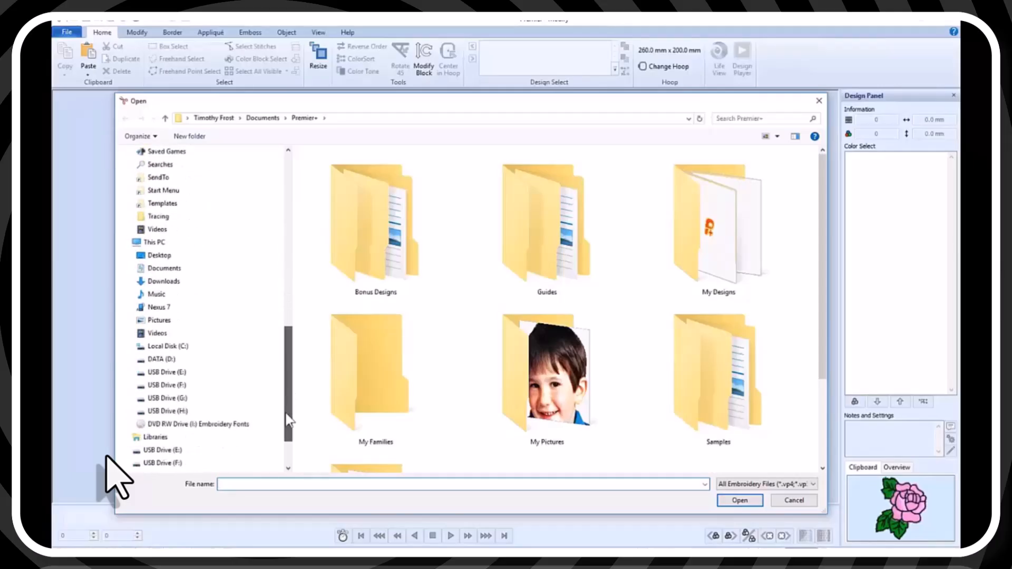
click(131, 361)
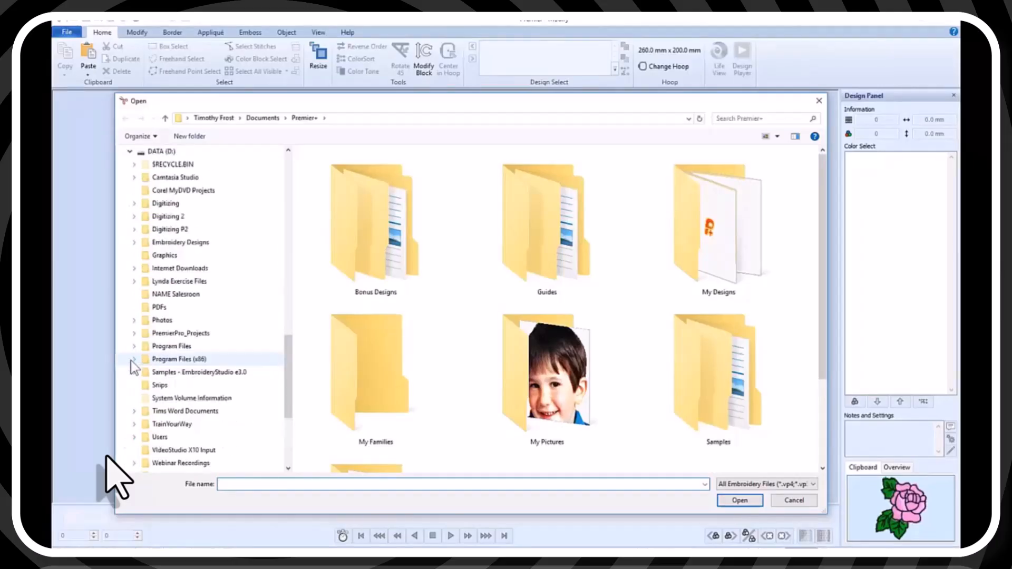
click(133, 204)
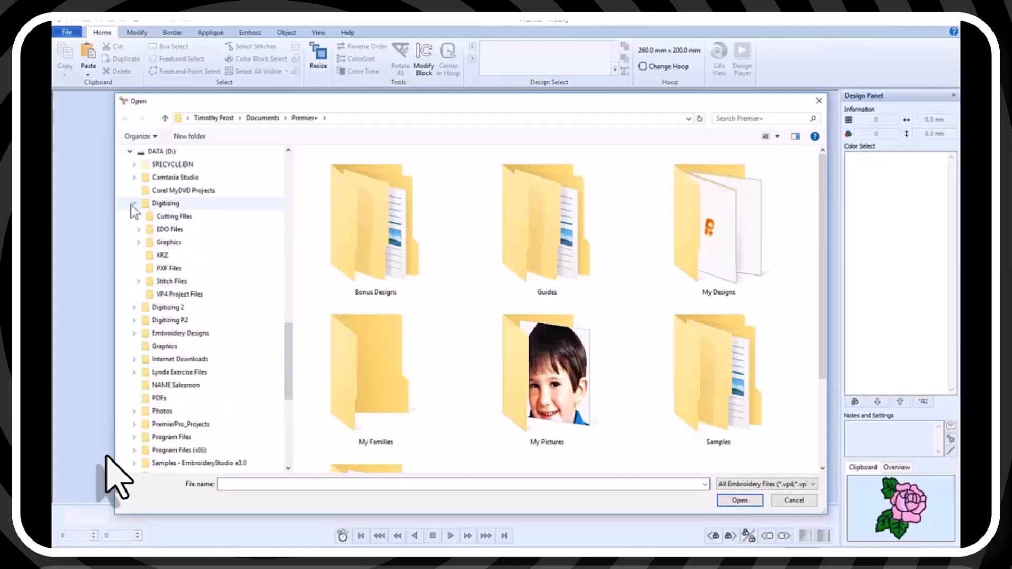
click(138, 281)
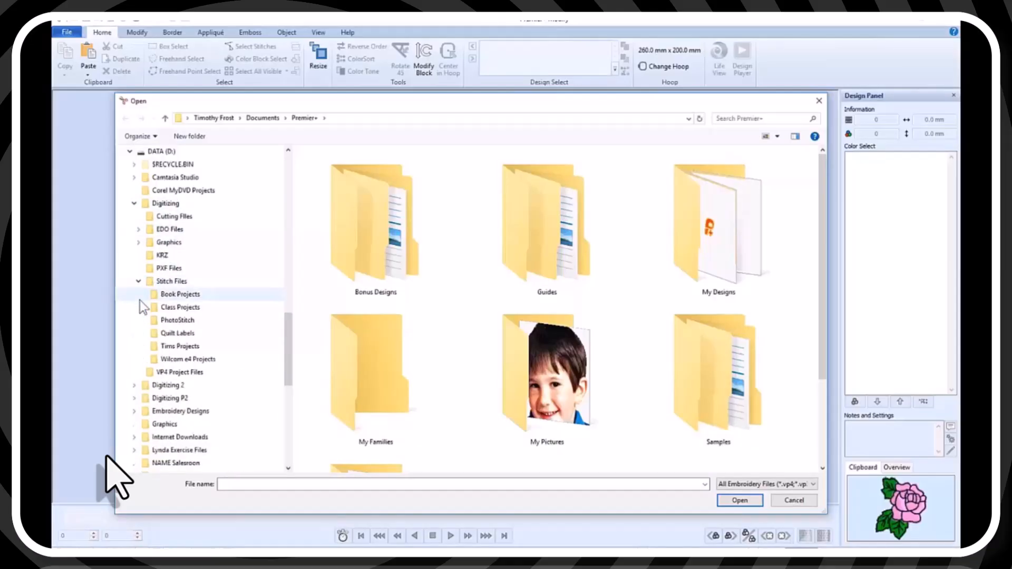
click(179, 309)
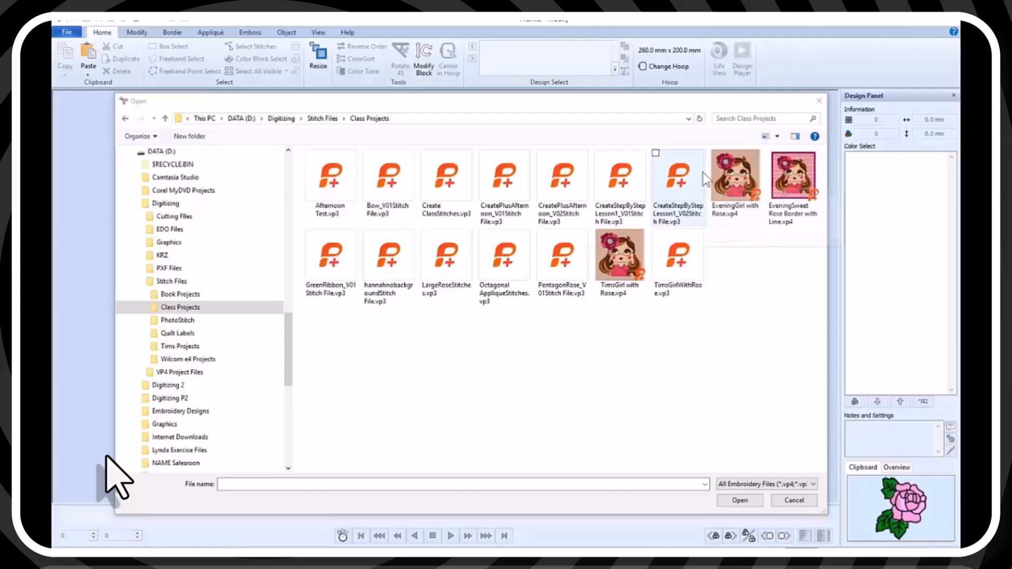
double_click(460, 261)
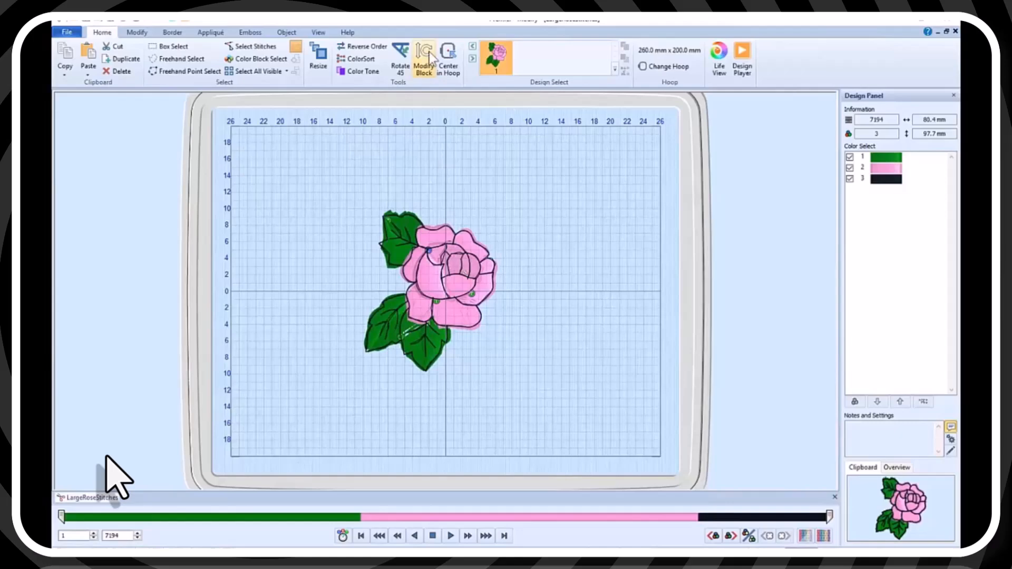
Change the hoop to the Husqvarna Viking Designer Epic 100mm x 100mm Standard Hoop in Natural orientation.
click(135, 21)
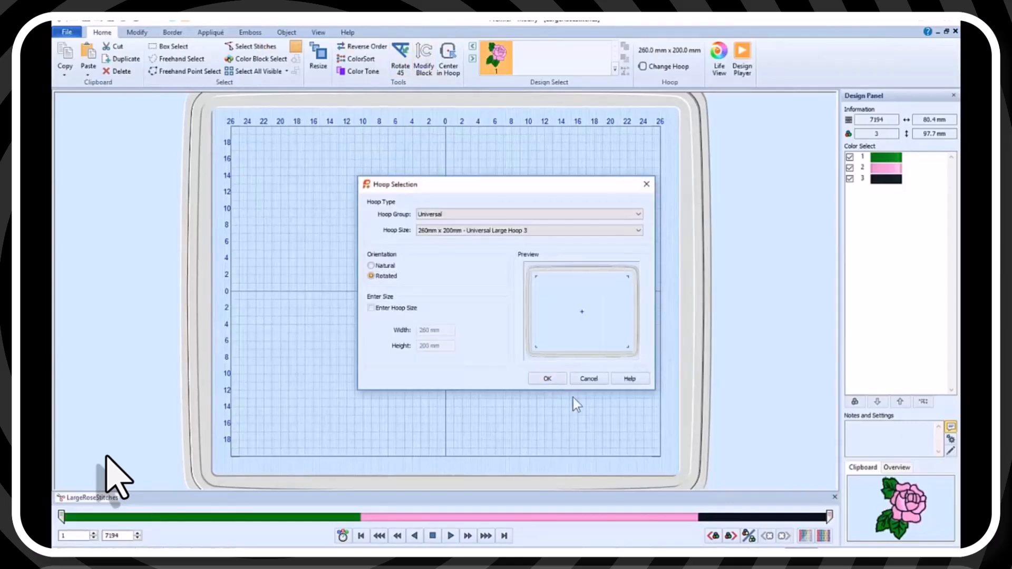
click(636, 215)
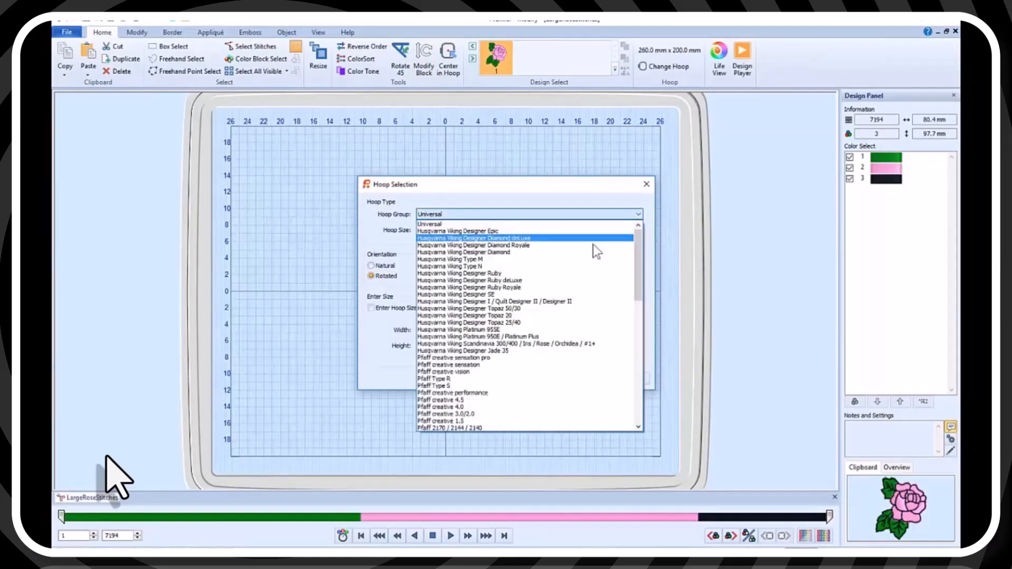
click(558, 233)
click(635, 231)
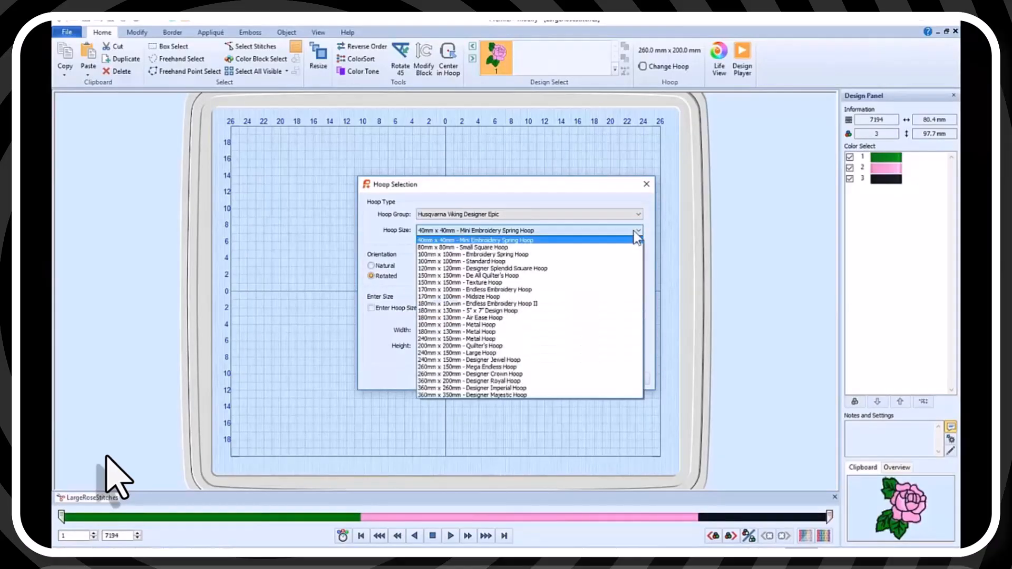
click(516, 261)
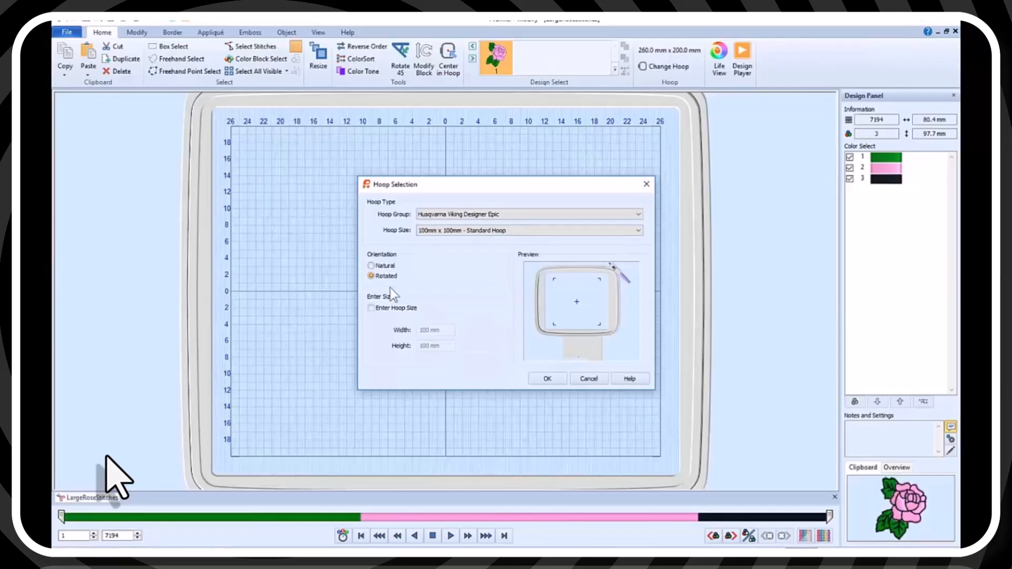
click(370, 266)
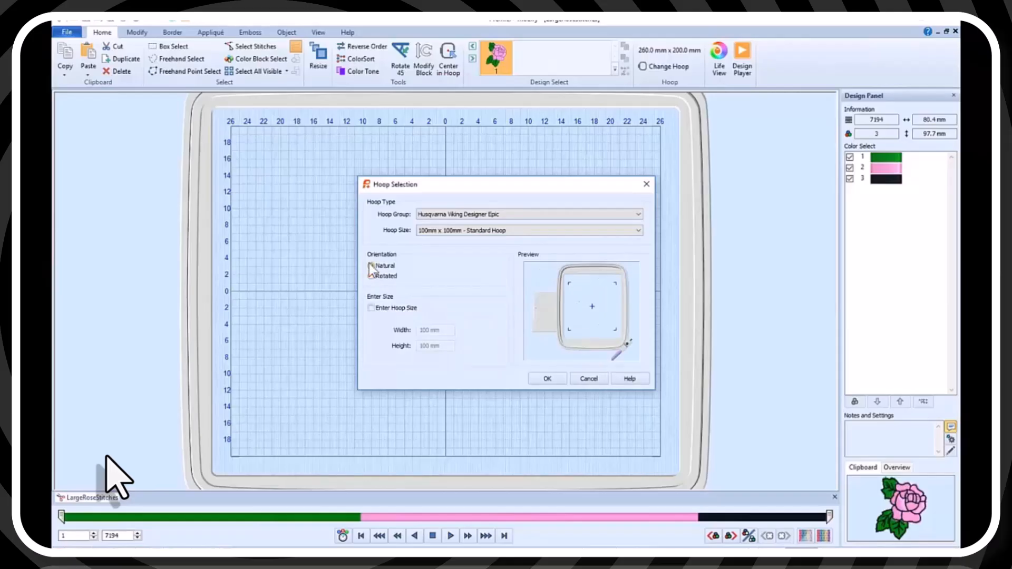
click(538, 377)
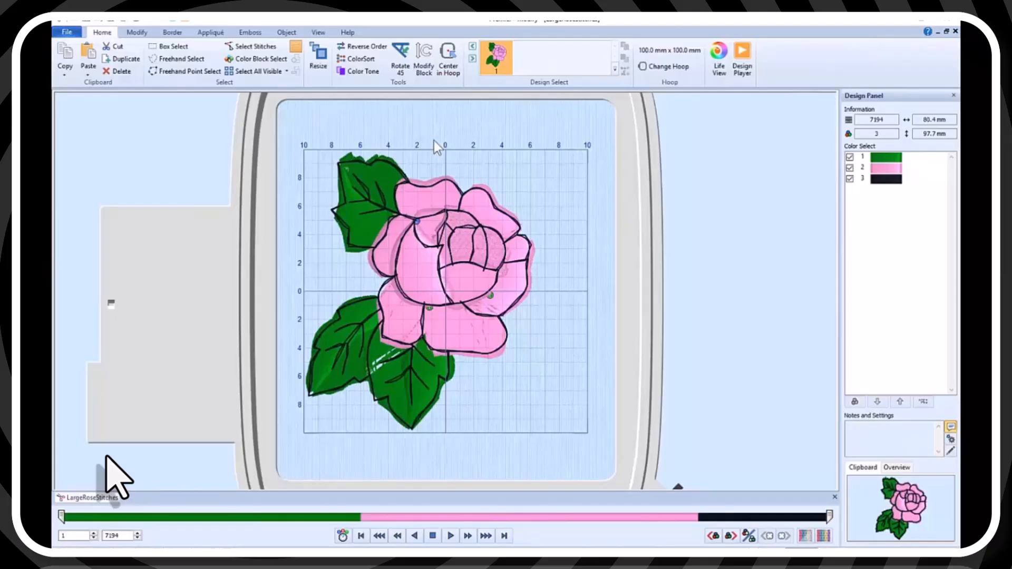
Convert the upper section of the rose's upper-left leaf from Pattern Fill to Satin Area with pattern 0, density 4 and Zigzag underlay.
click(287, 33)
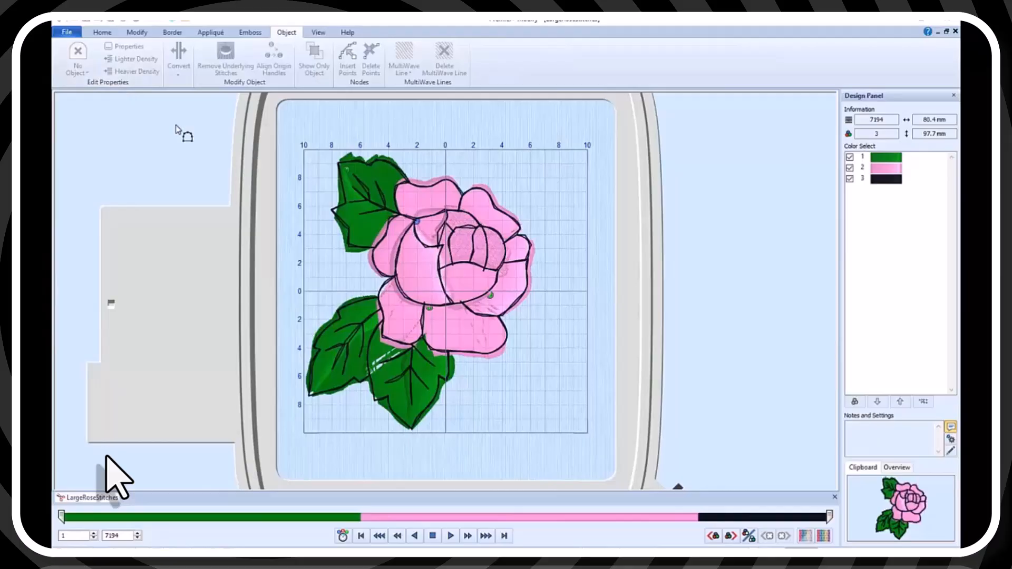
click(369, 169)
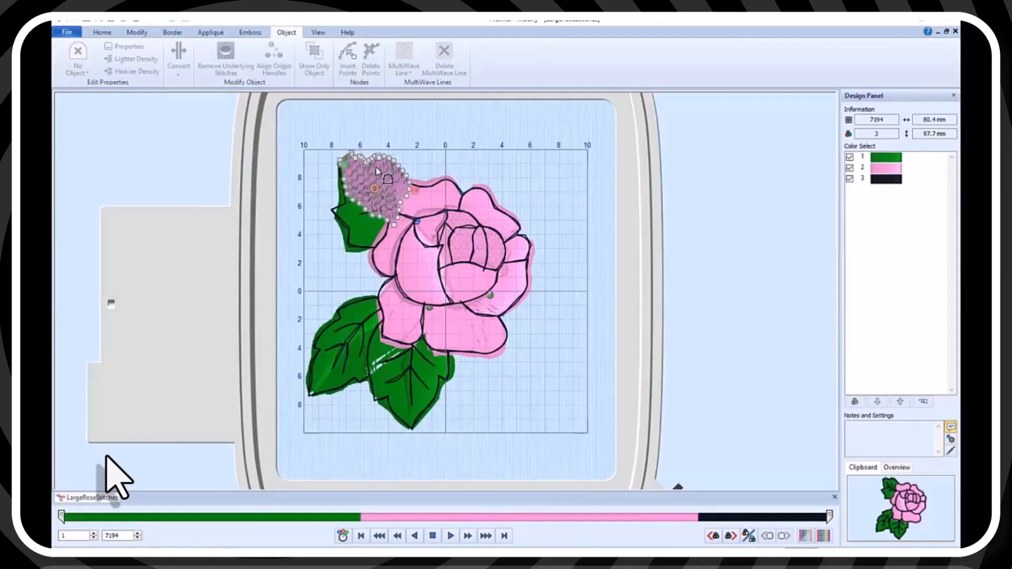
click(694, 430)
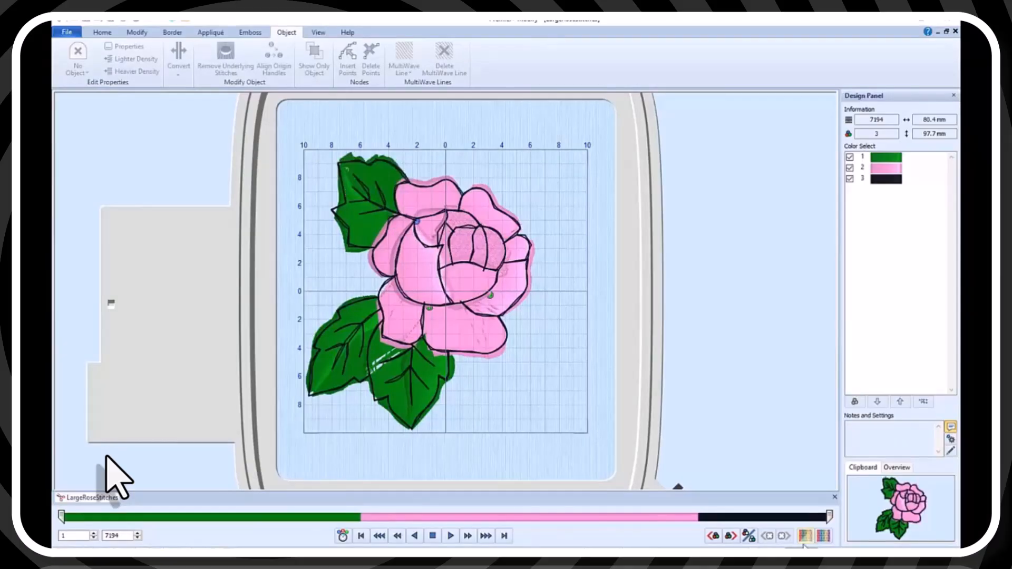
click(748, 535)
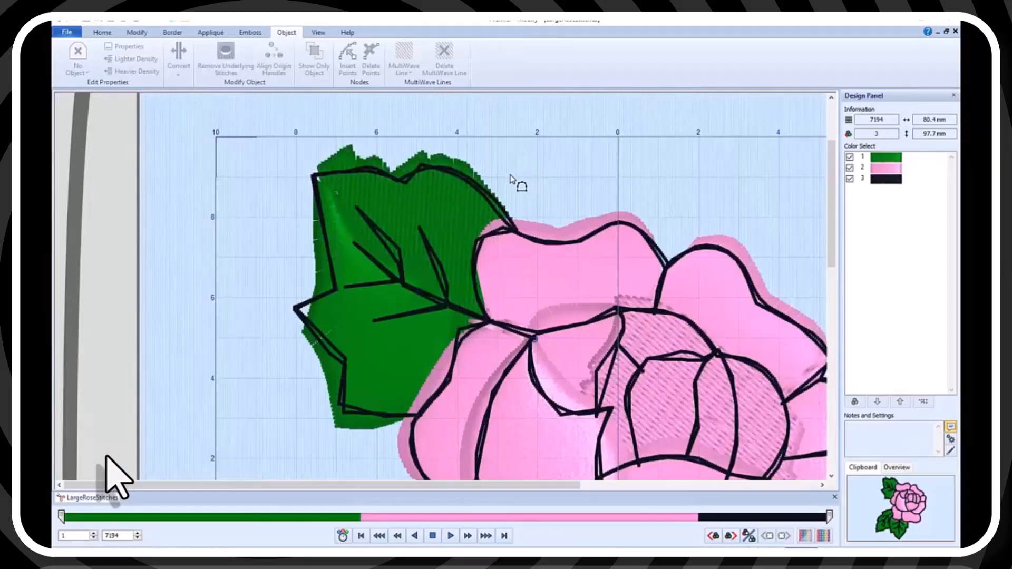
click(468, 203)
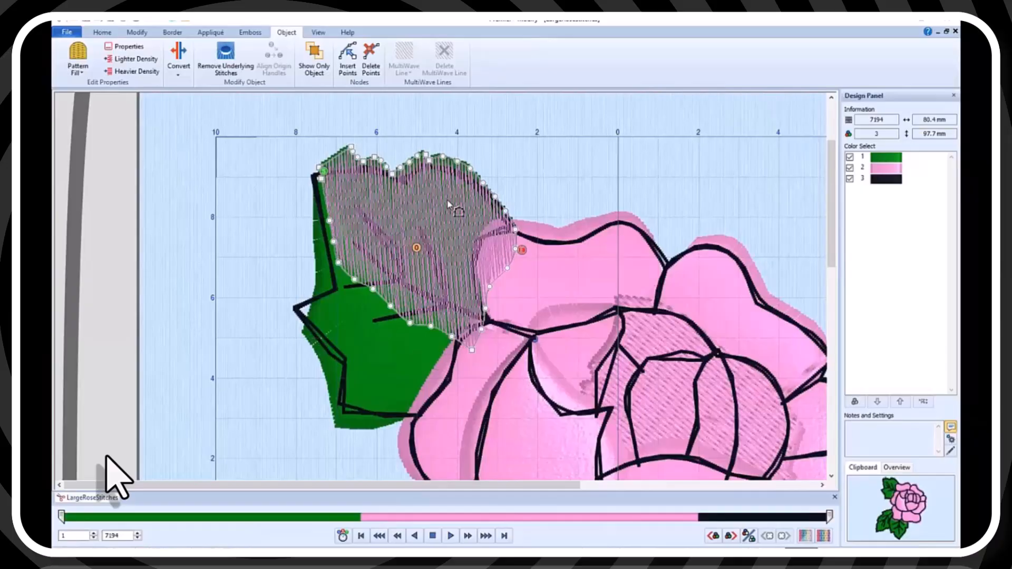
click(81, 77)
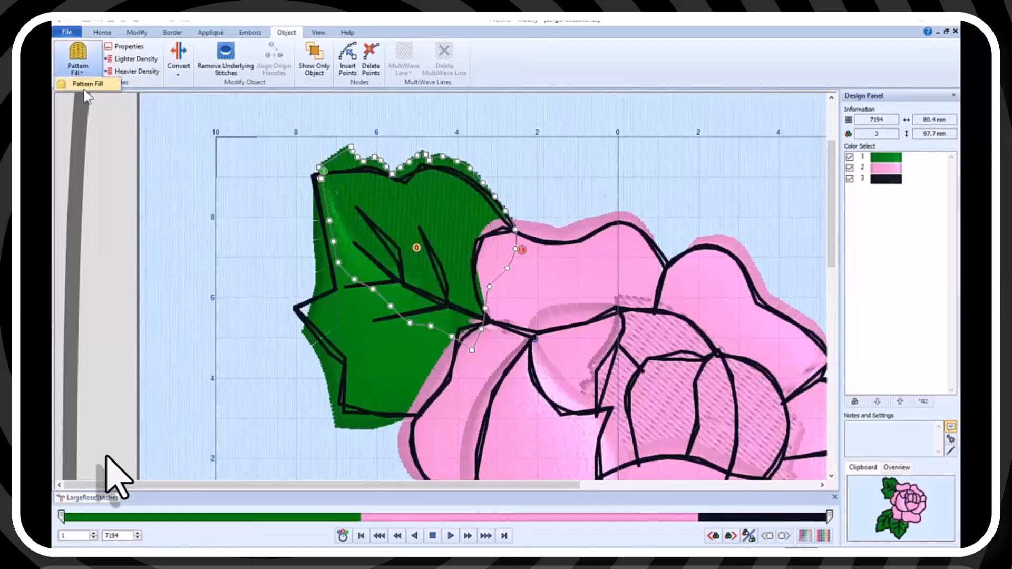
click(184, 57)
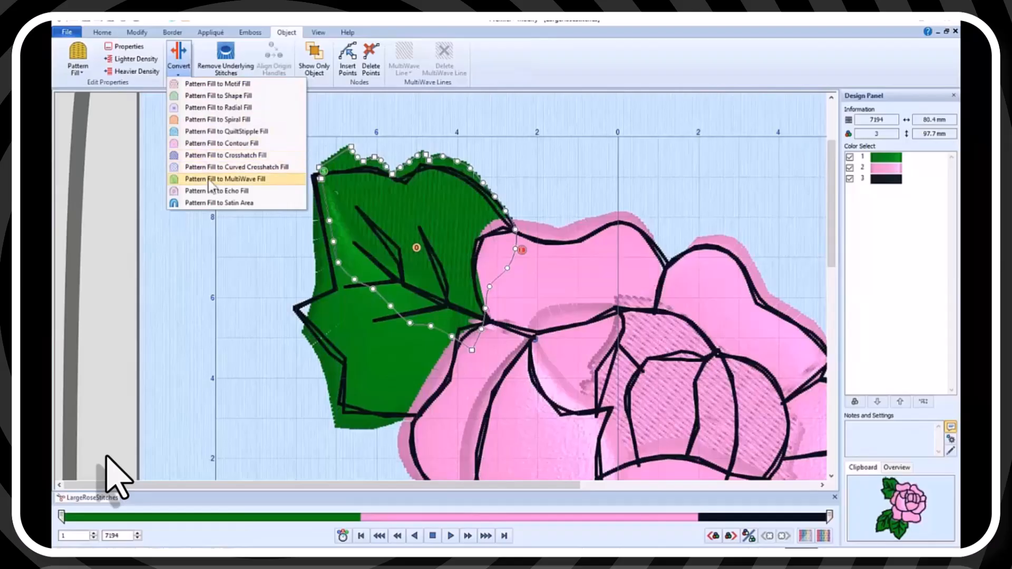
click(223, 205)
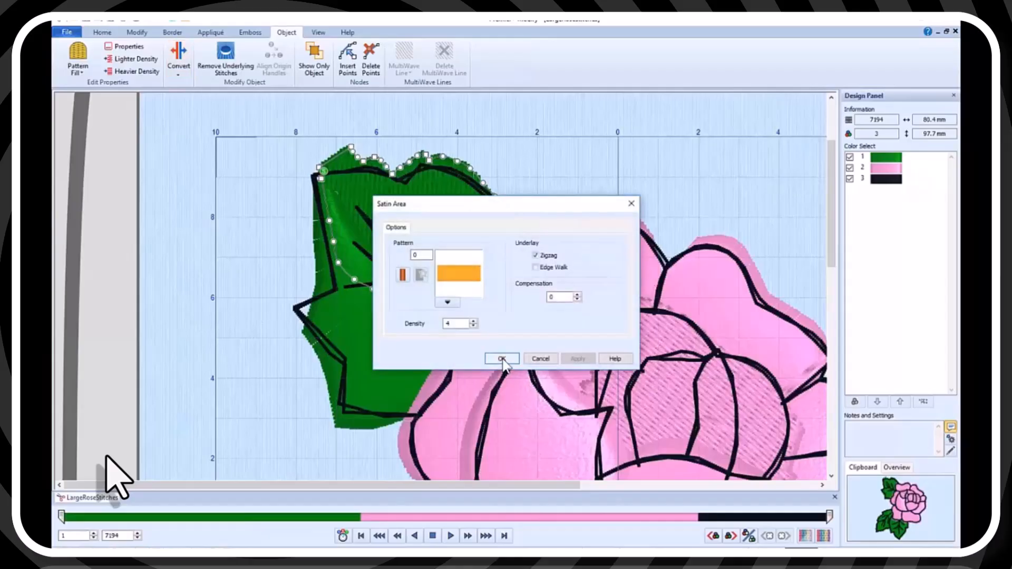
drag(505, 213, 663, 153)
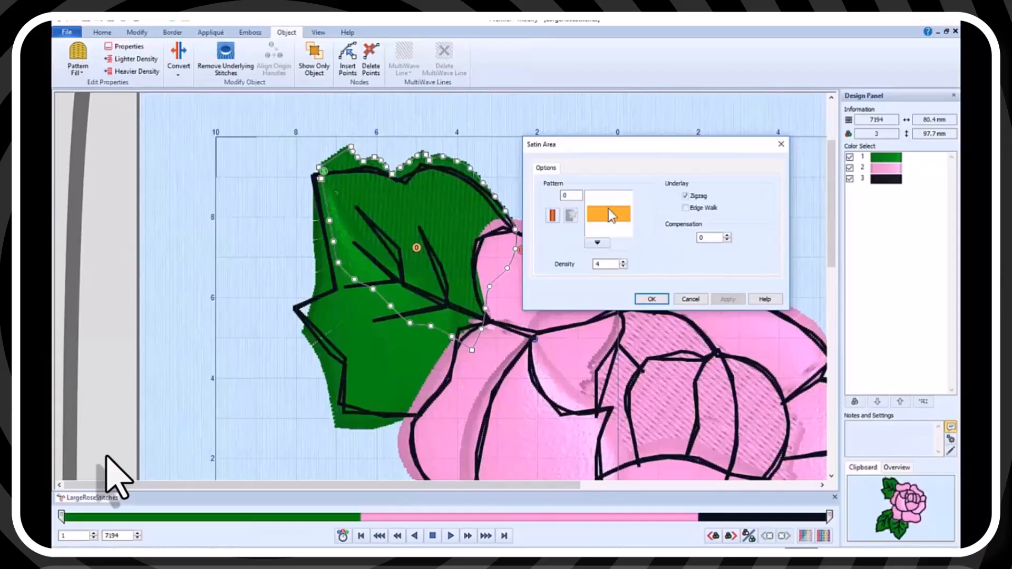
click(601, 244)
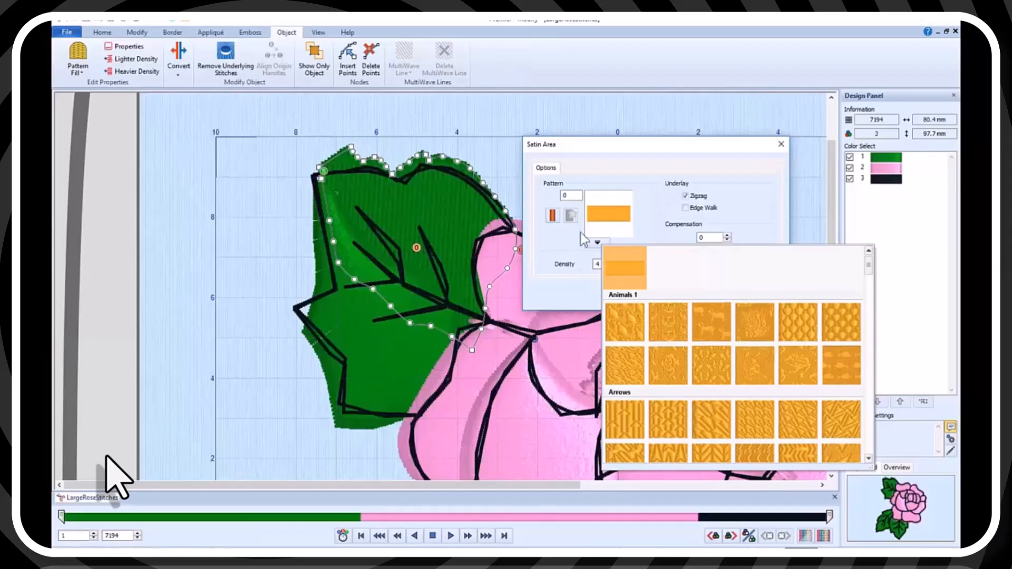
click(599, 217)
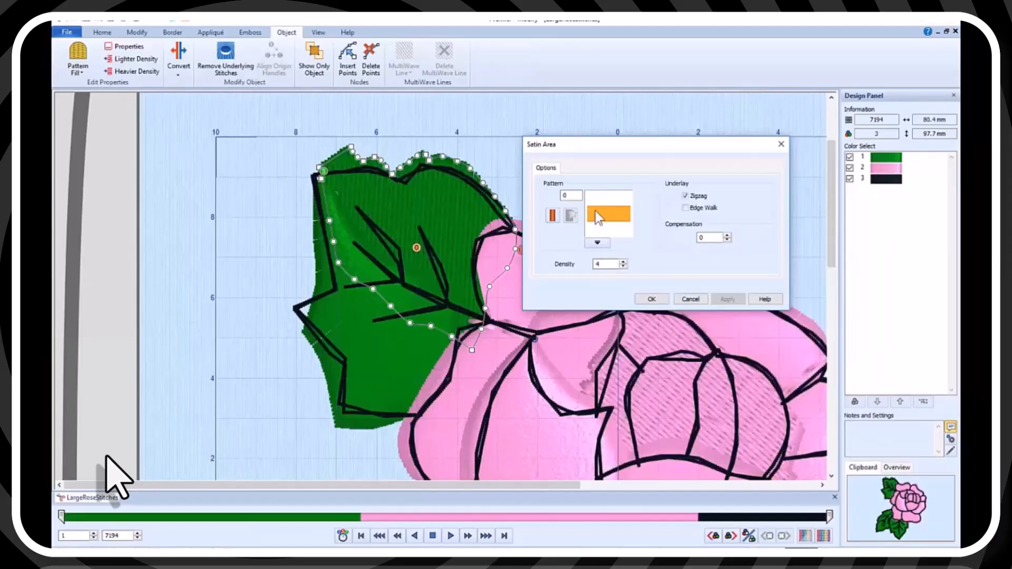
click(652, 300)
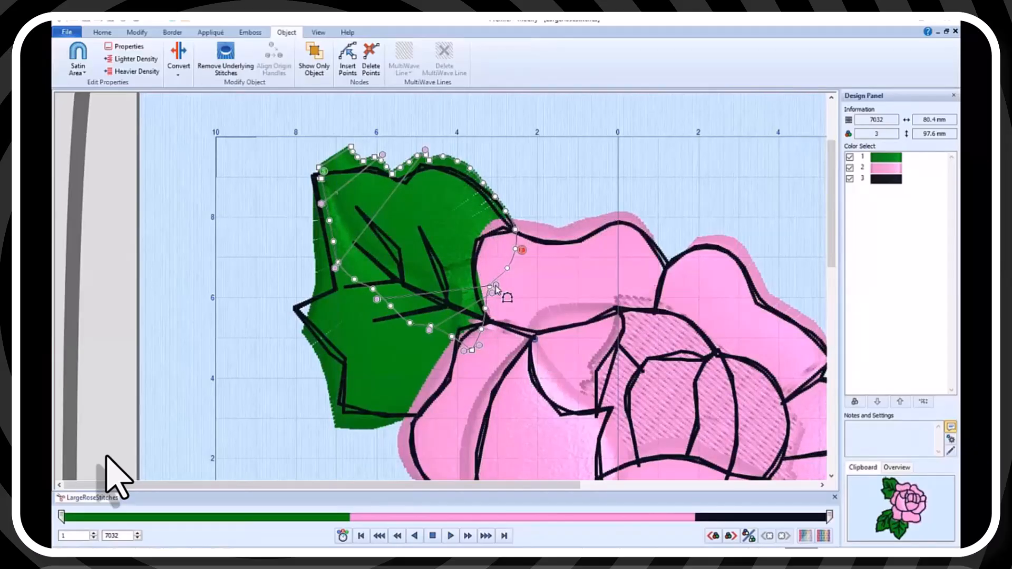
Reposition the satin area's angle lines so they run roughly parallel, slanting diagonally across the upper-left leaf section.
drag(498, 289, 464, 156)
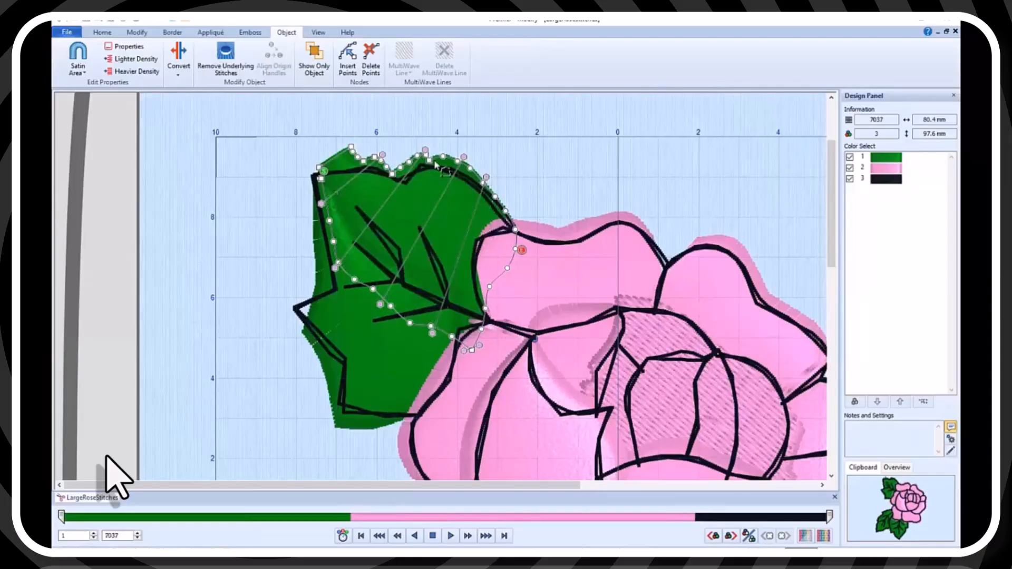
drag(322, 203, 336, 236)
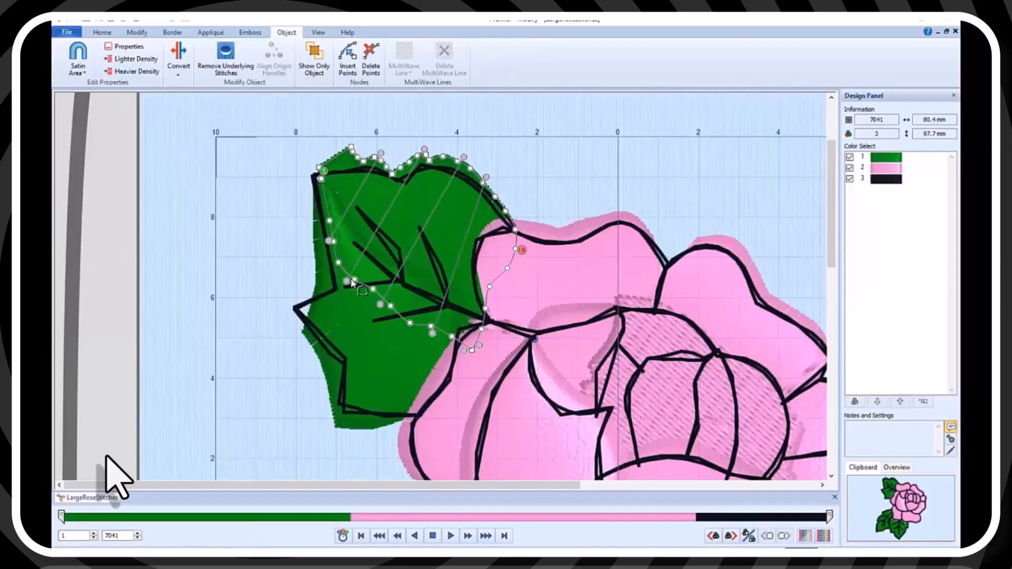
drag(354, 281, 360, 289)
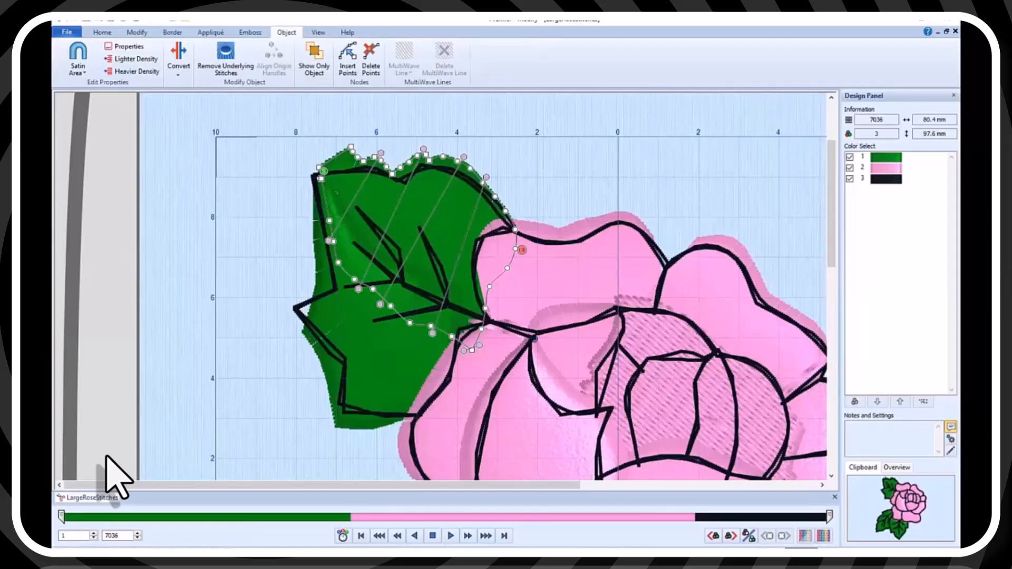
Examine the upper-left leaf's satin stitching in Life View at 313% zoom, then close the preview.
click(181, 22)
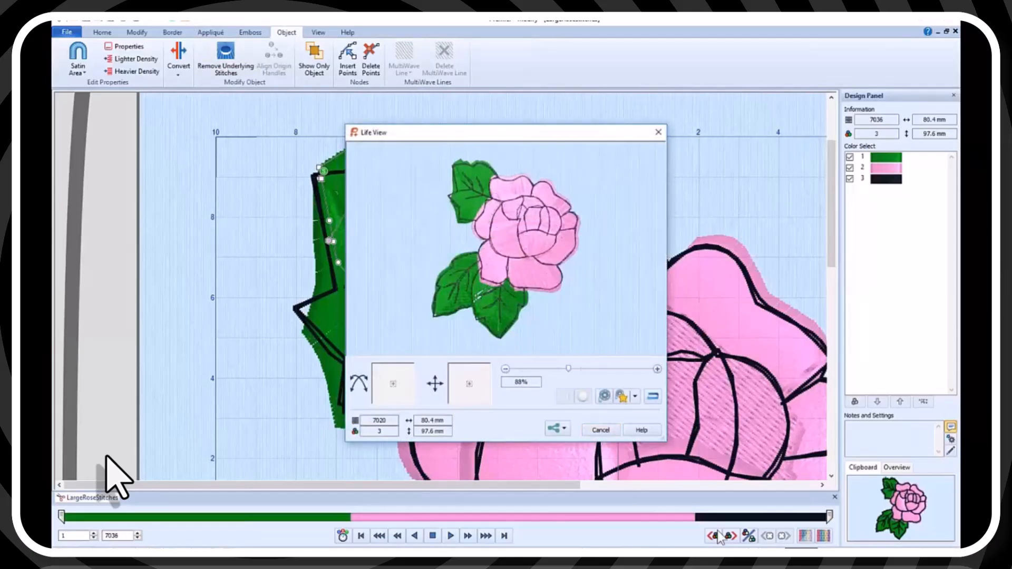
drag(568, 369, 640, 369)
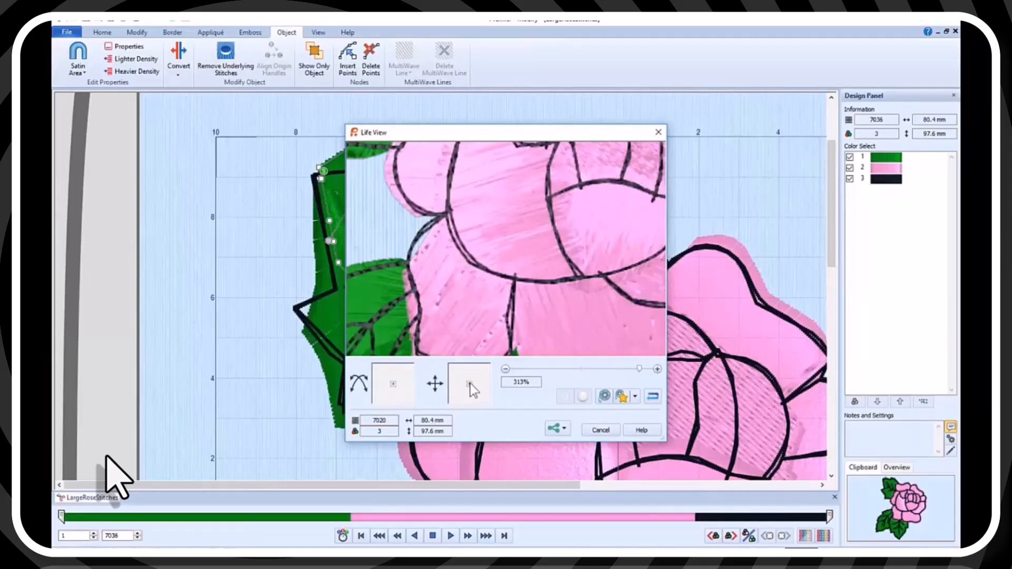
drag(469, 381, 464, 371)
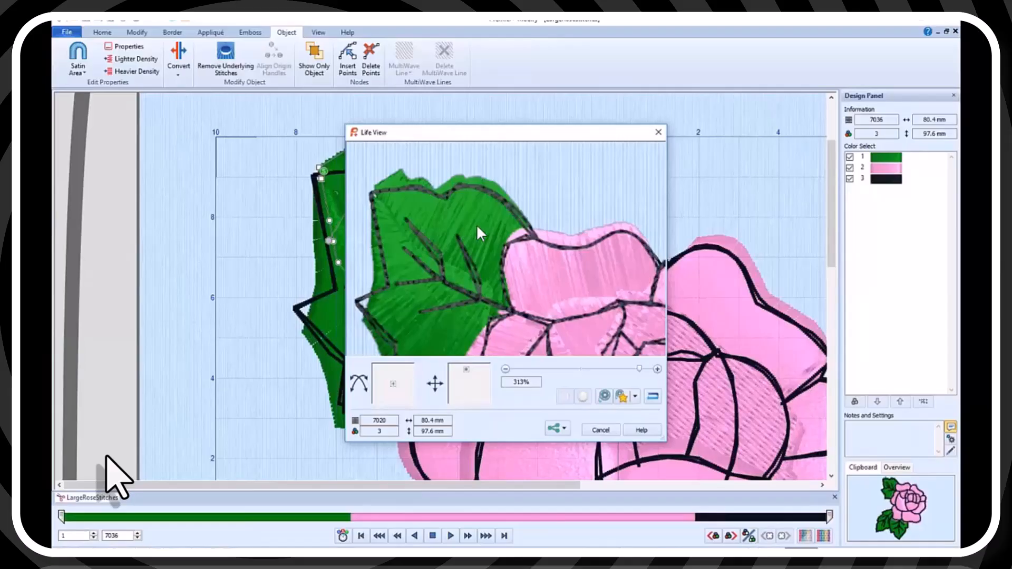
click(603, 429)
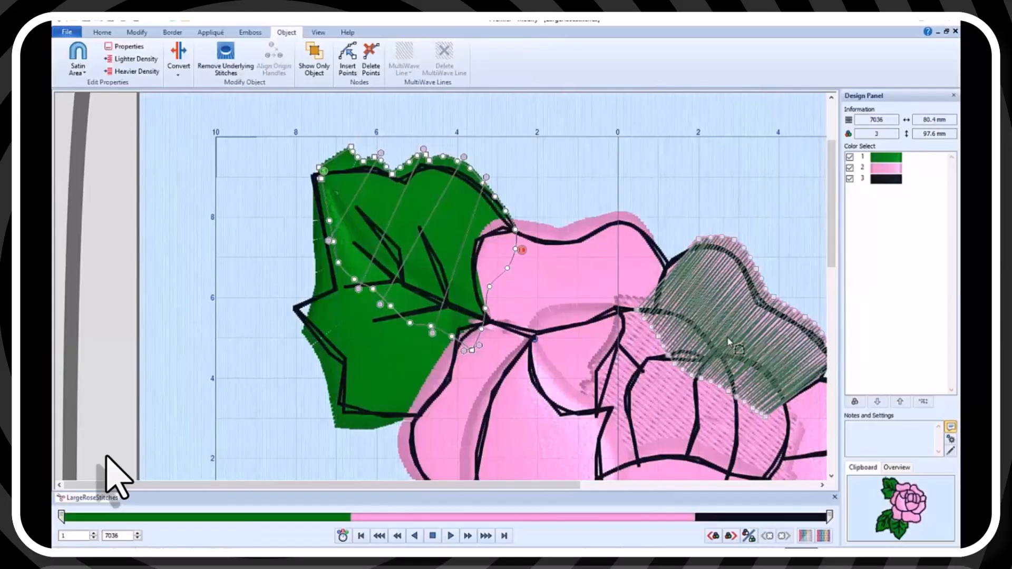
click(658, 396)
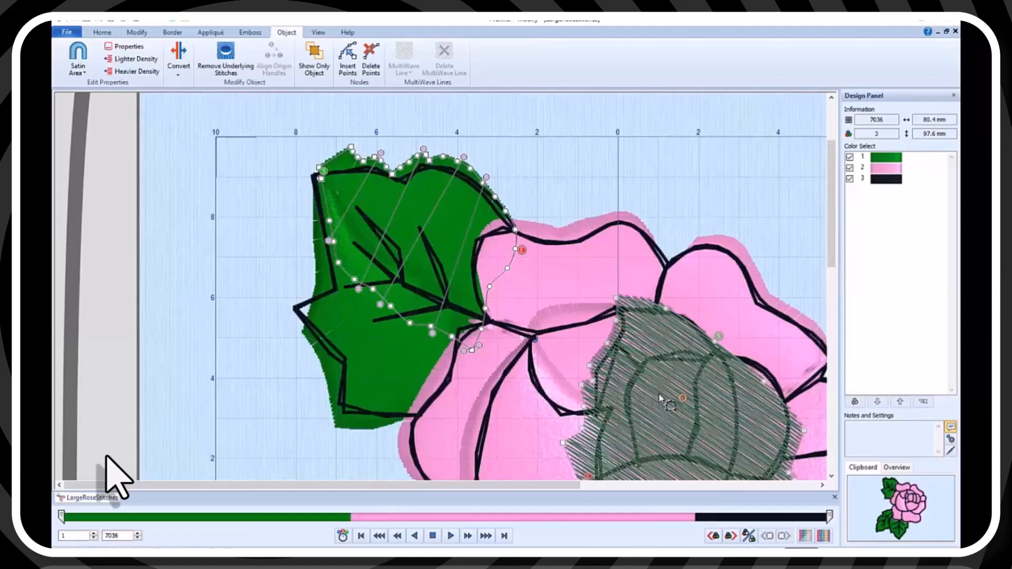
drag(660, 395, 807, 461)
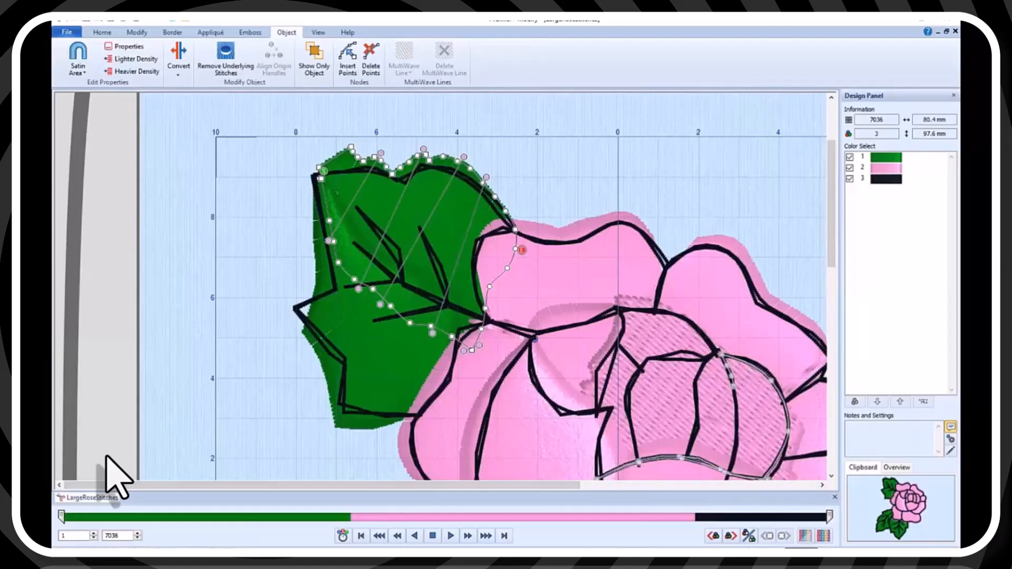
key(ctrl+0)
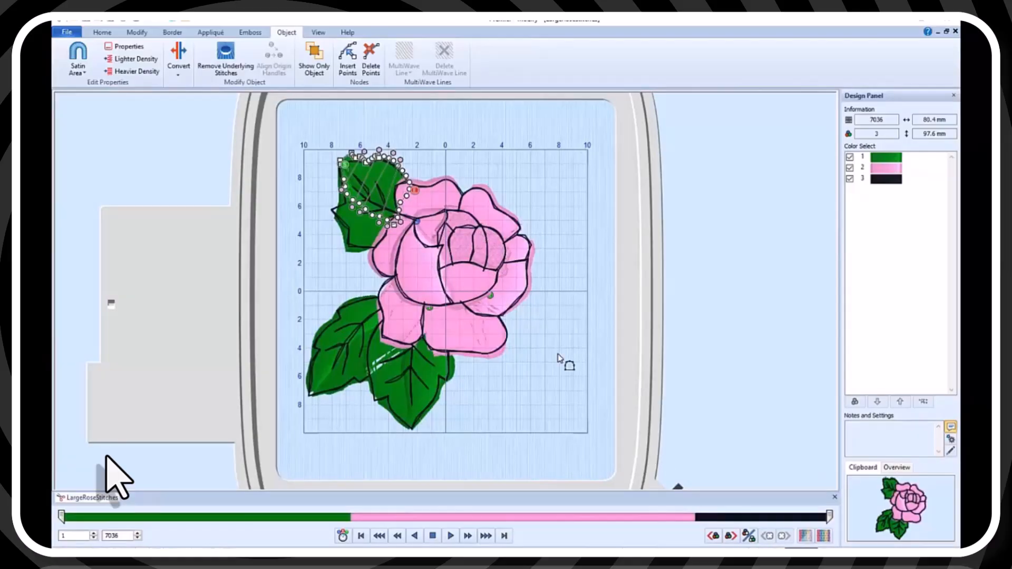
Convert the pattern fill at the centre of the rose to a Satin Area.
click(523, 293)
click(517, 286)
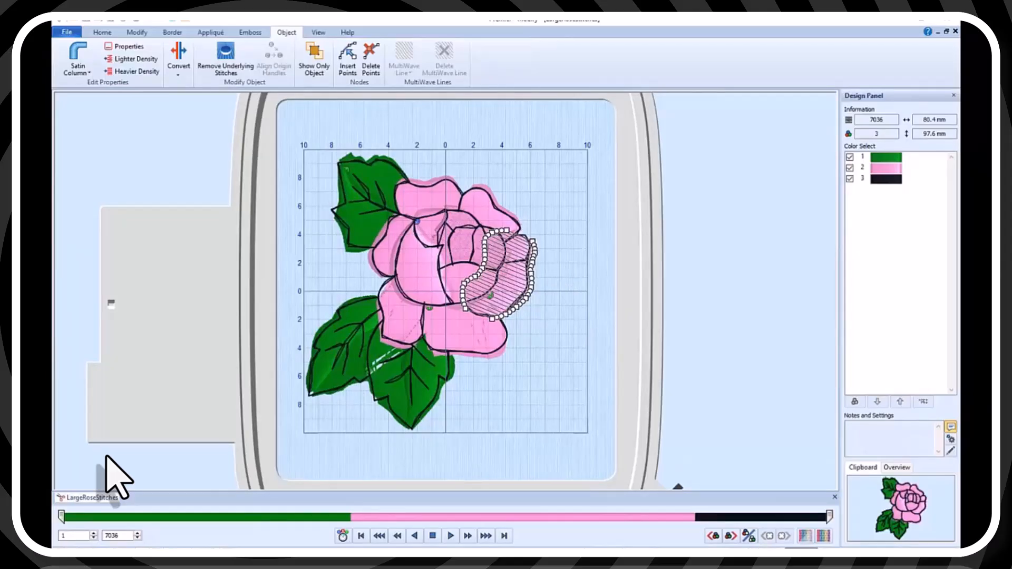
click(765, 549)
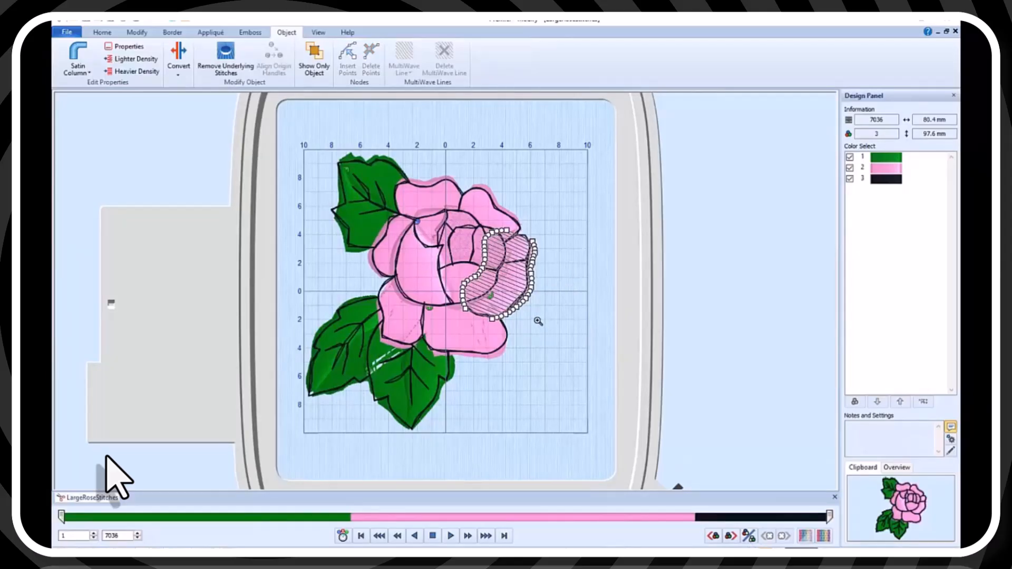
drag(537, 319, 412, 204)
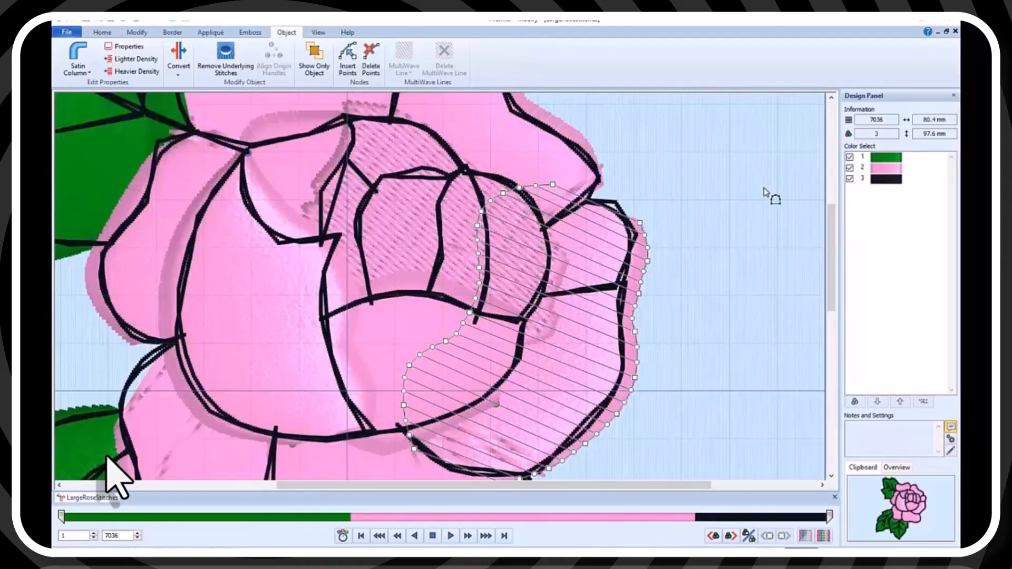
click(393, 153)
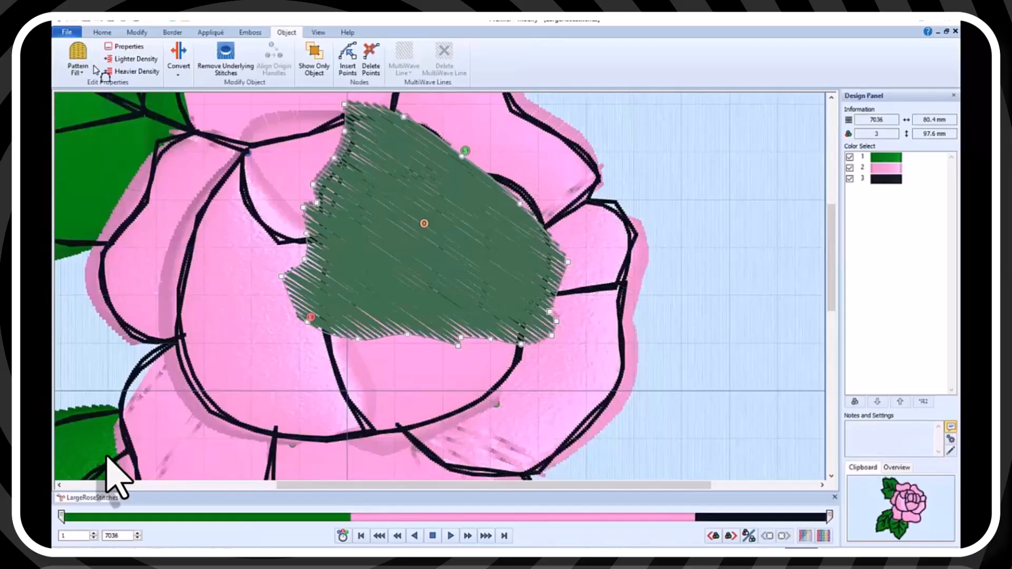
click(66, 59)
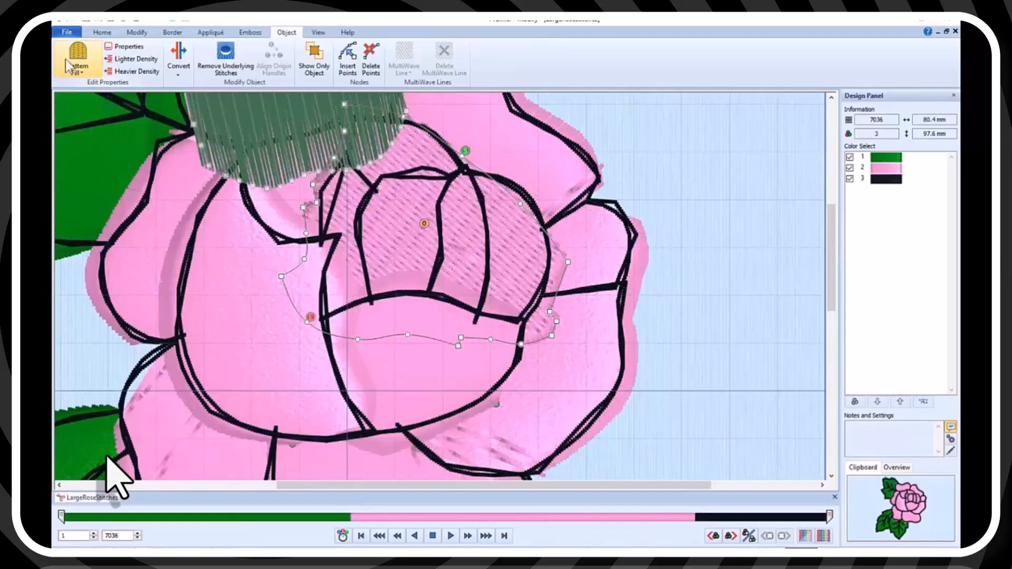
click(176, 67)
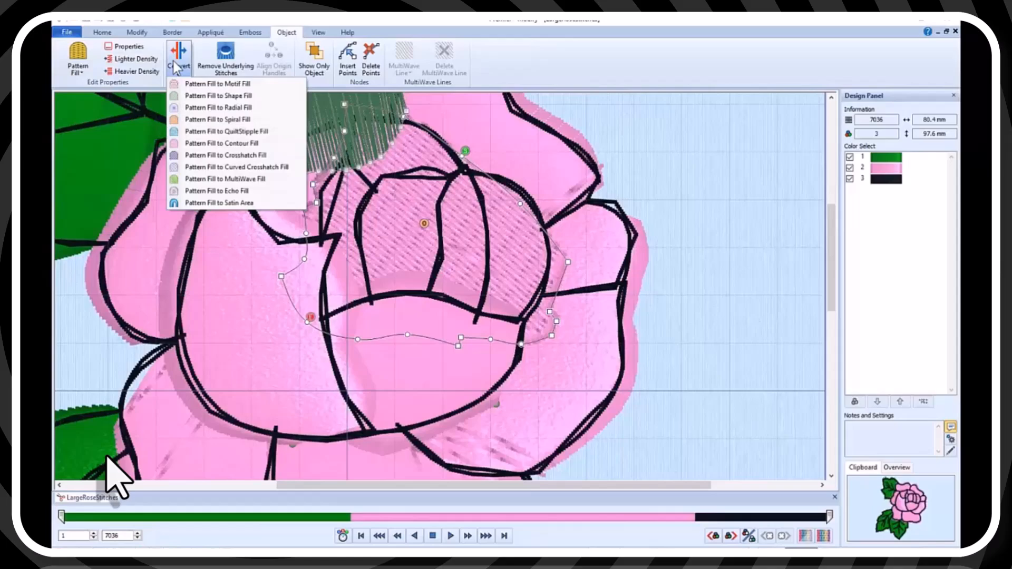
click(231, 205)
click(504, 363)
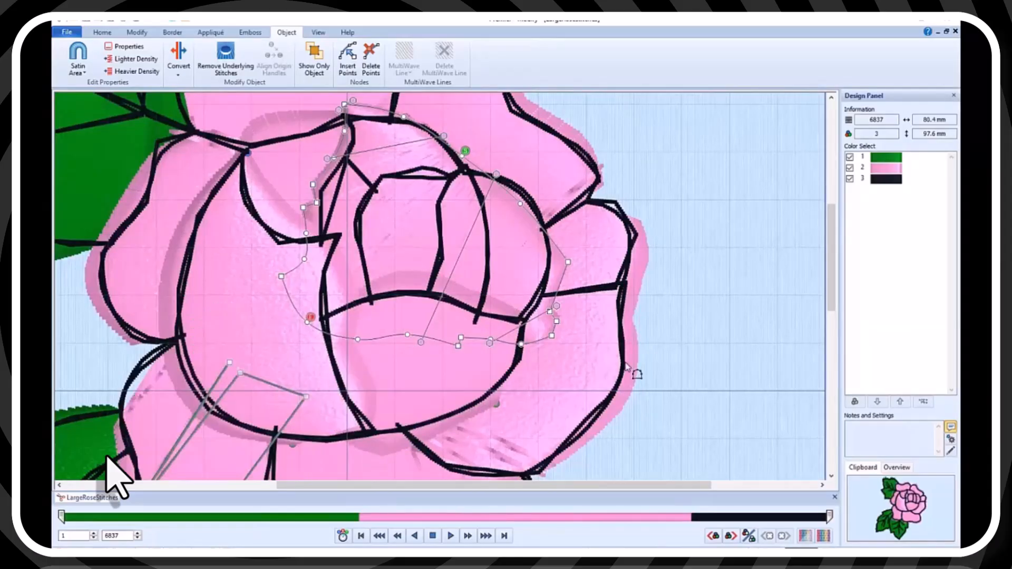
Move two edge points on the lower-left petal's satin column outward so its left edge meets the black outline, then deselect it.
drag(687, 490, 603, 491)
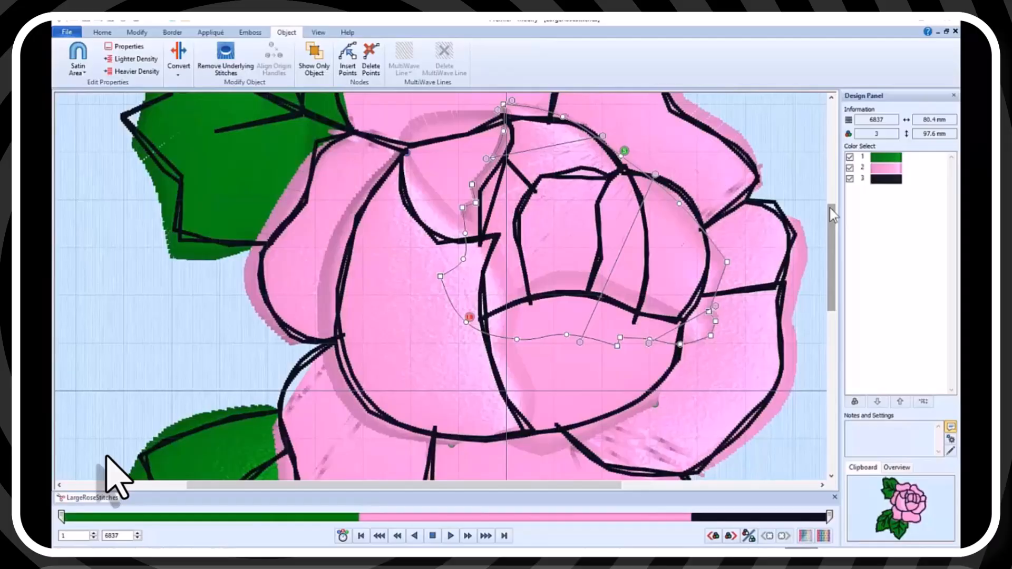
drag(830, 207, 829, 240)
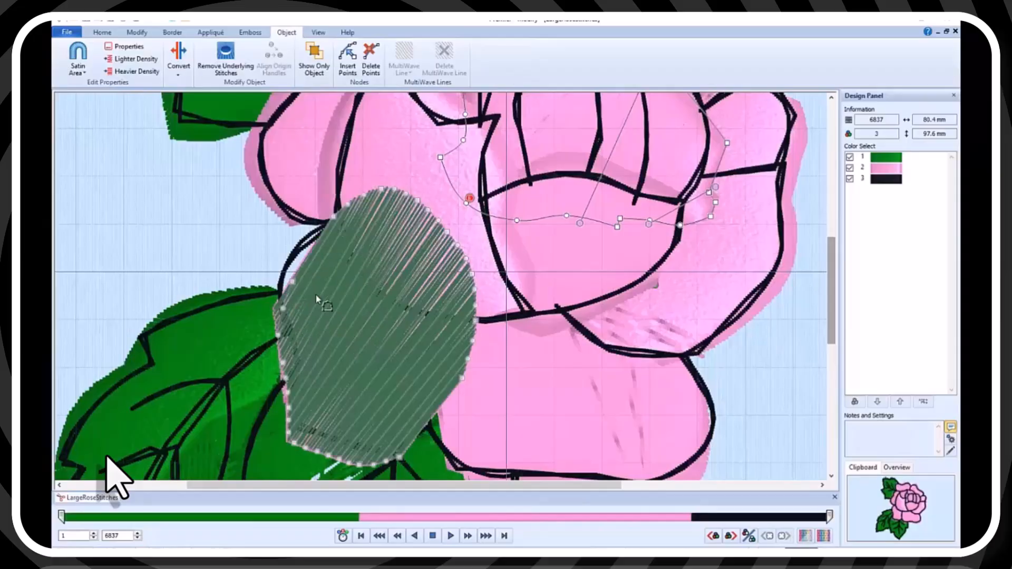
click(316, 295)
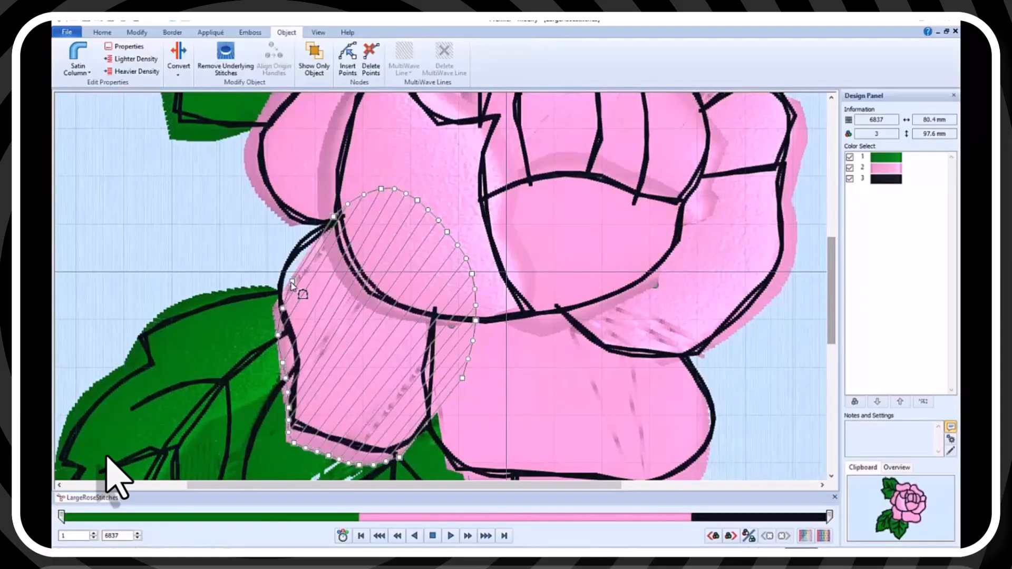
drag(284, 274, 282, 271)
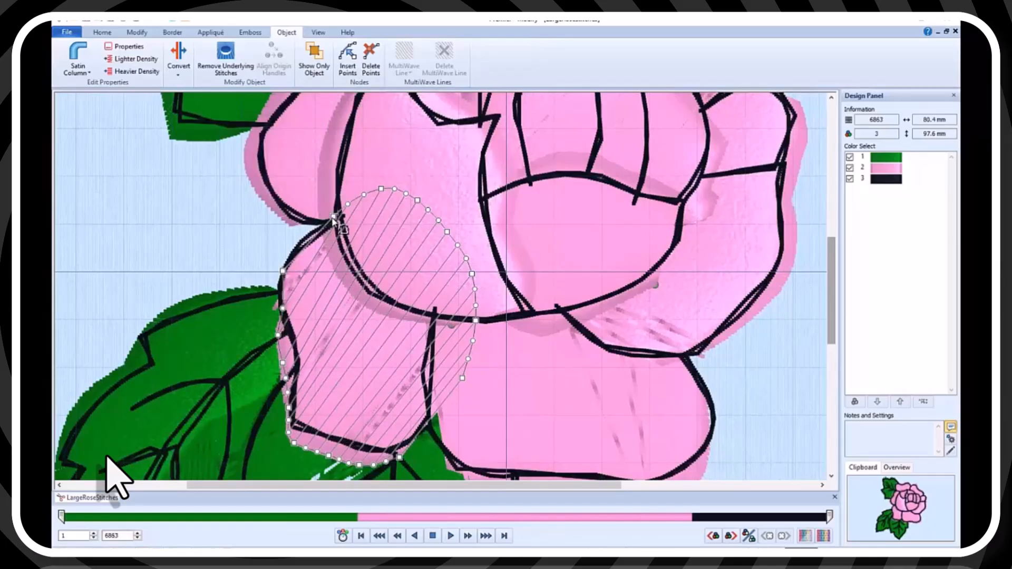
drag(330, 218, 323, 220)
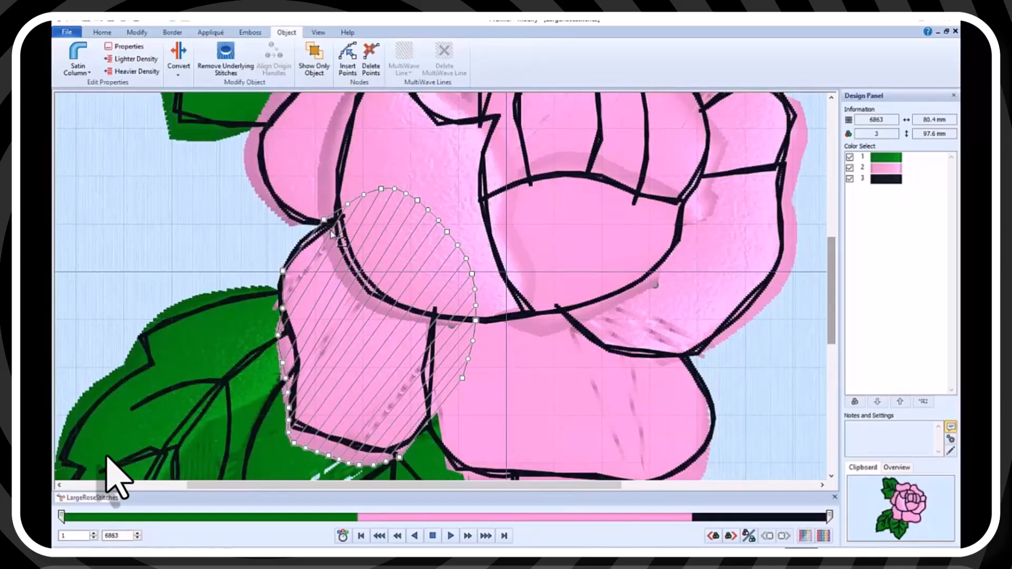
click(219, 254)
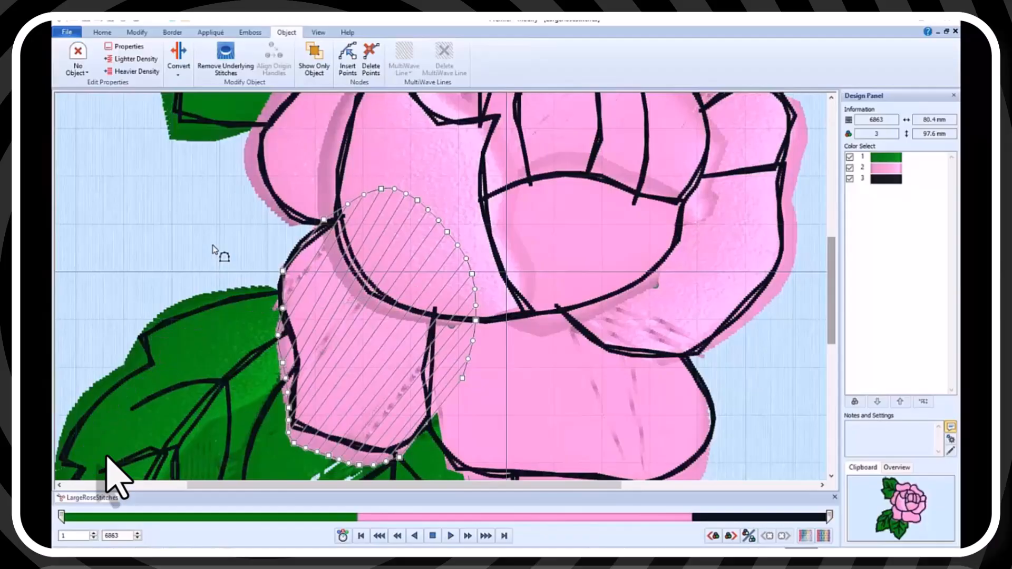
click(780, 297)
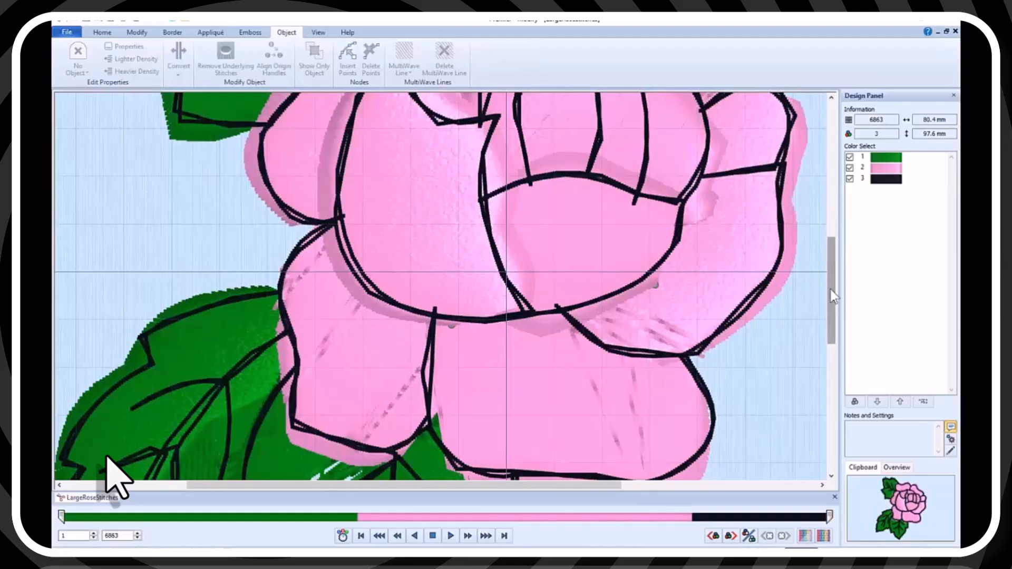
Extend the bottom leaf's upper-left satin column by moving its end points downward to close the gap in the green stitching.
drag(832, 305, 839, 356)
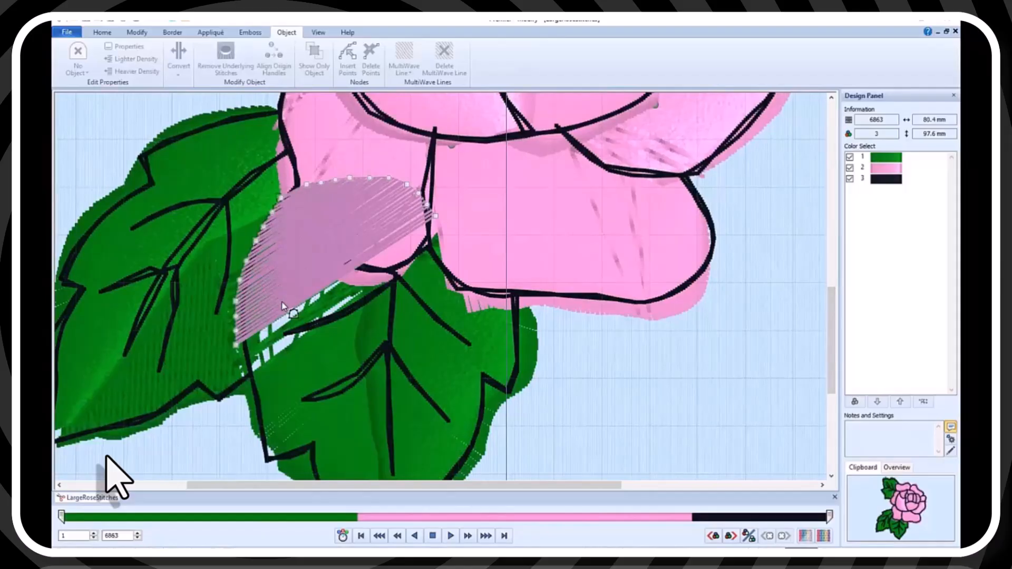
click(284, 306)
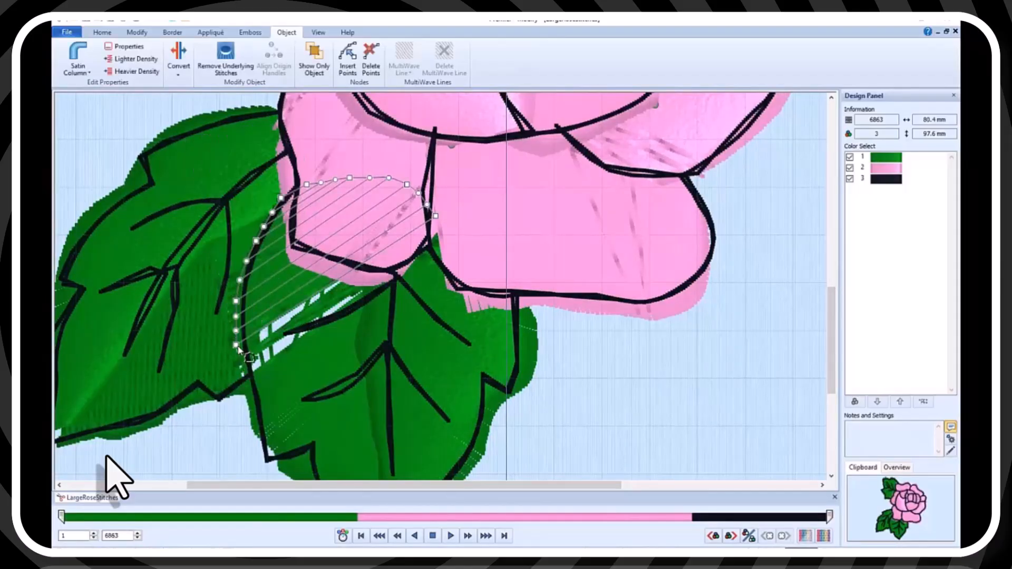
drag(239, 350, 247, 372)
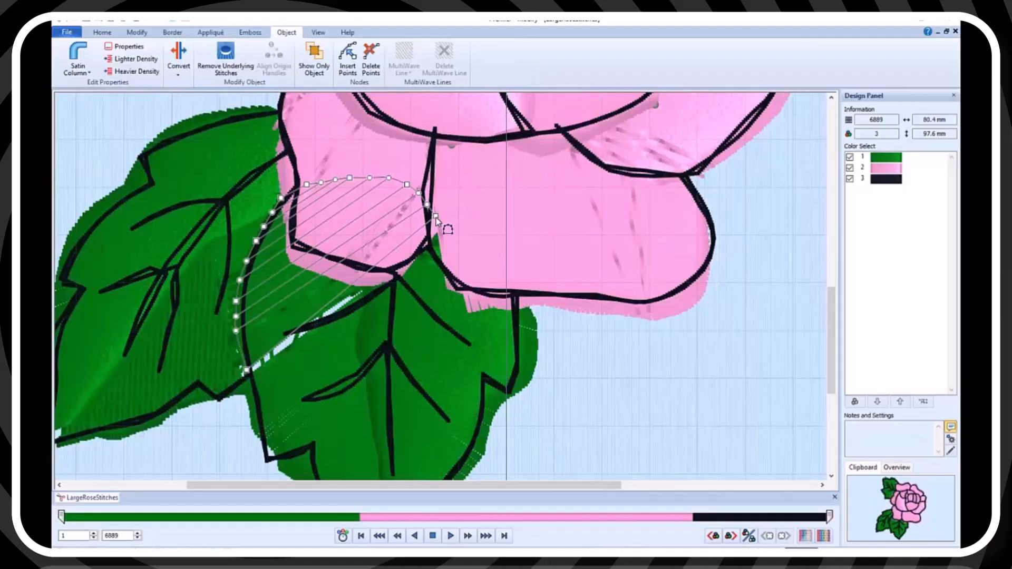
drag(436, 217, 455, 250)
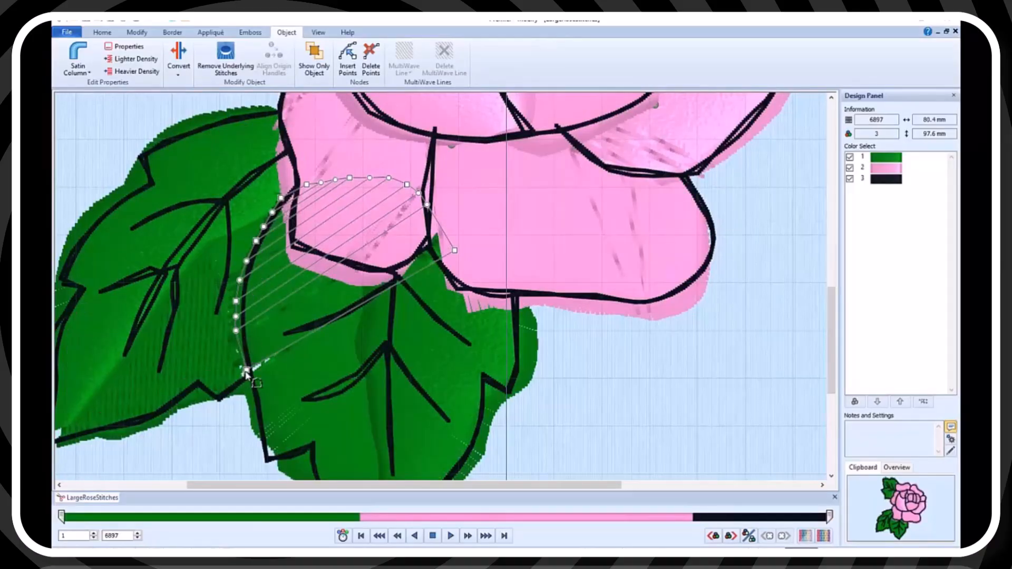
drag(246, 372, 273, 388)
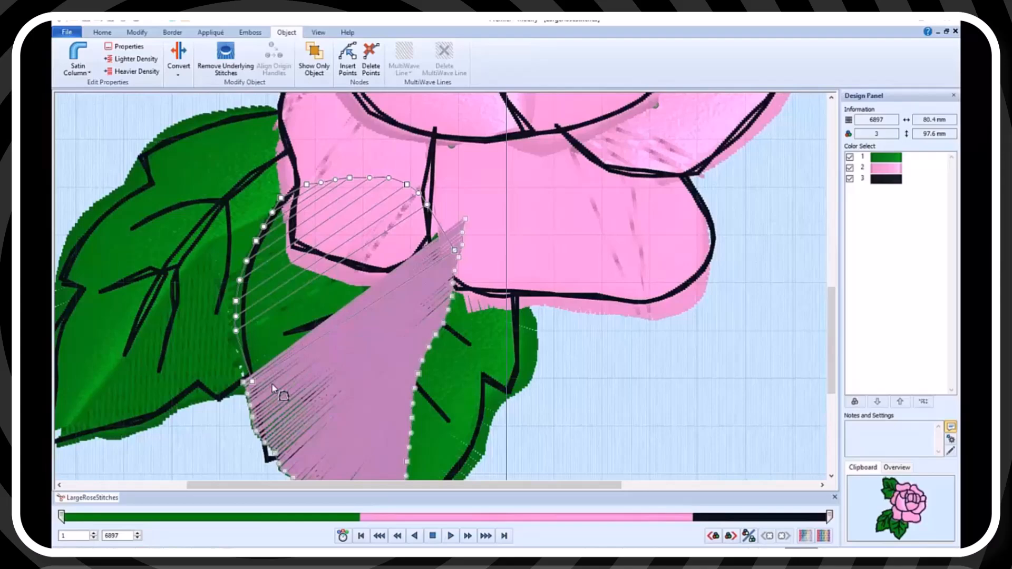
click(207, 368)
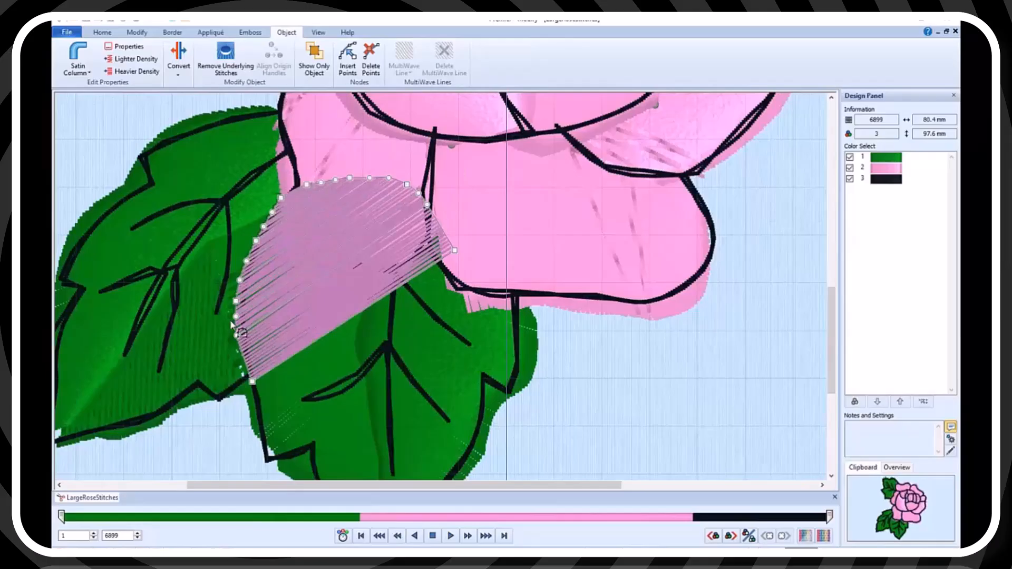
Convert the lower-left leaf's lower section from Pattern Fill to Satin Area, then deselect it and show the whole design.
click(205, 346)
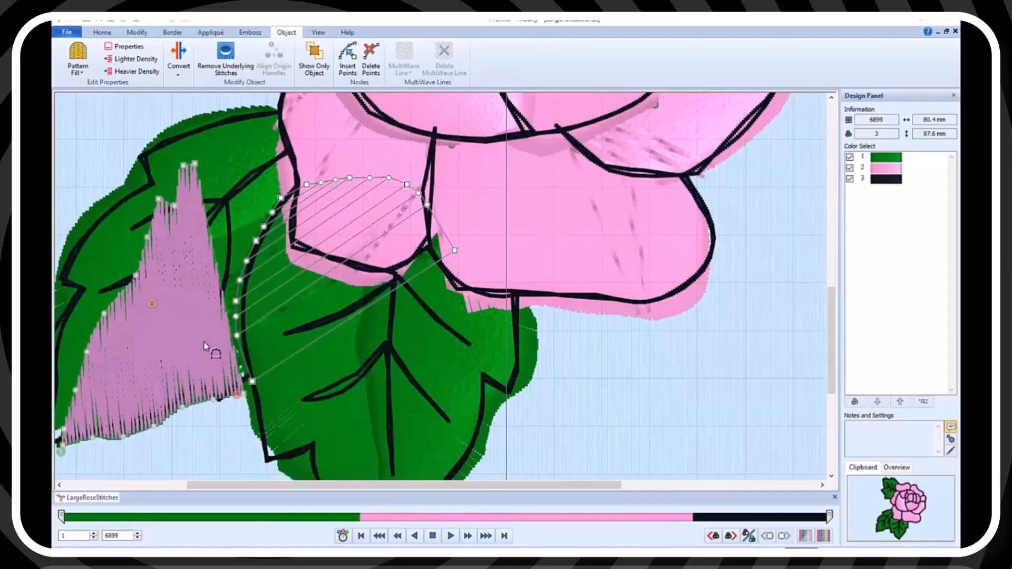
click(185, 65)
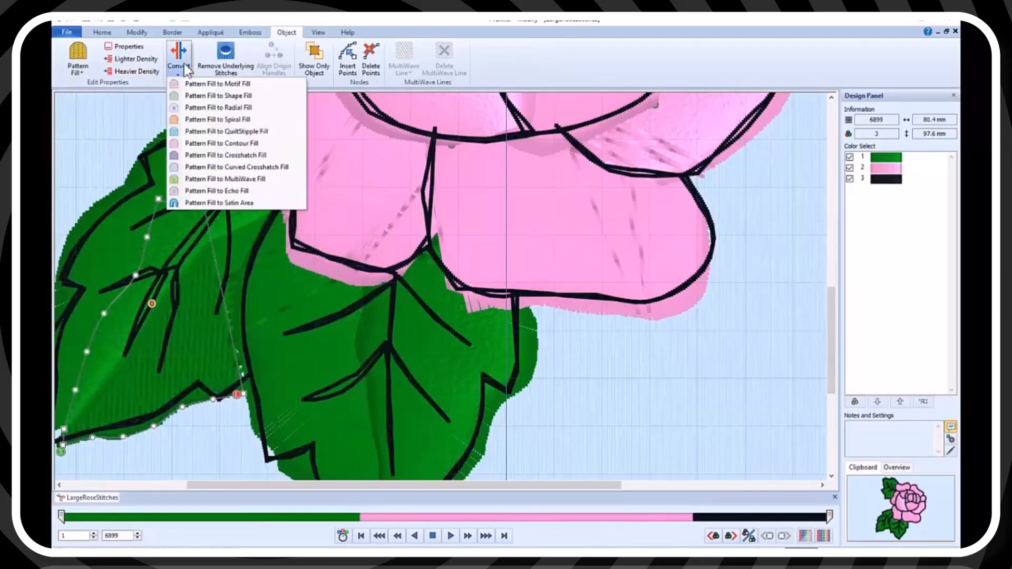
click(207, 203)
click(502, 359)
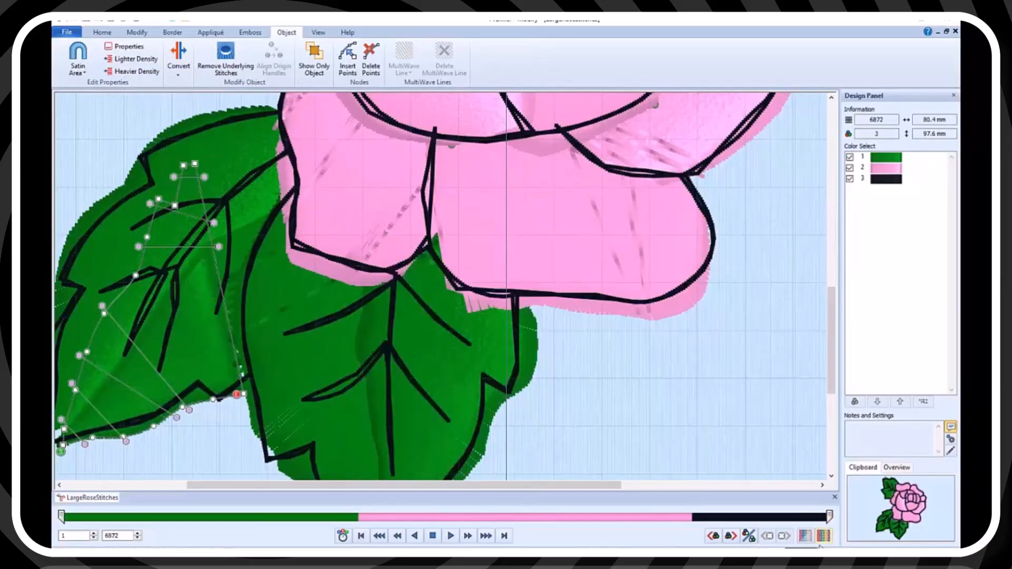
click(779, 548)
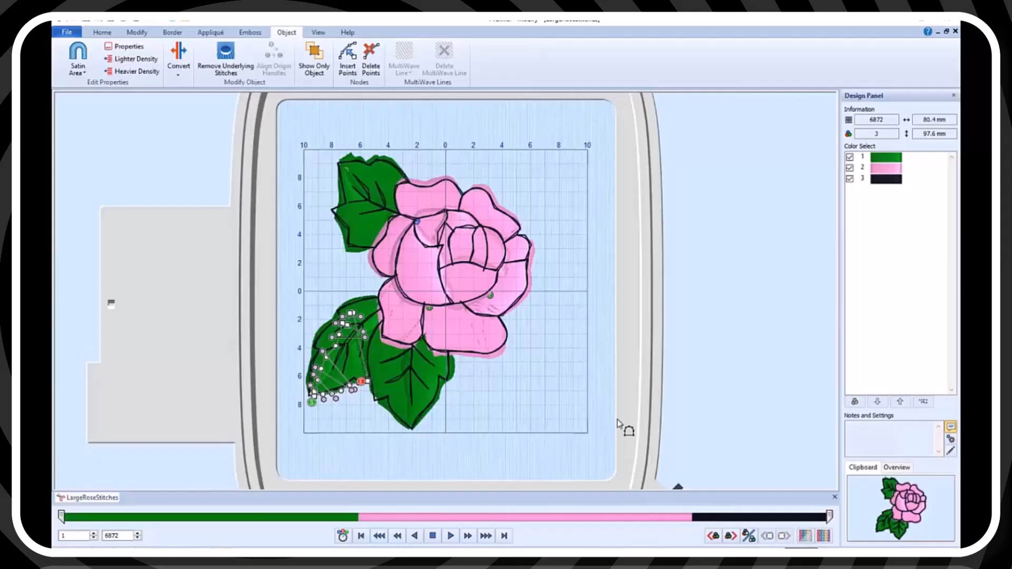
click(613, 390)
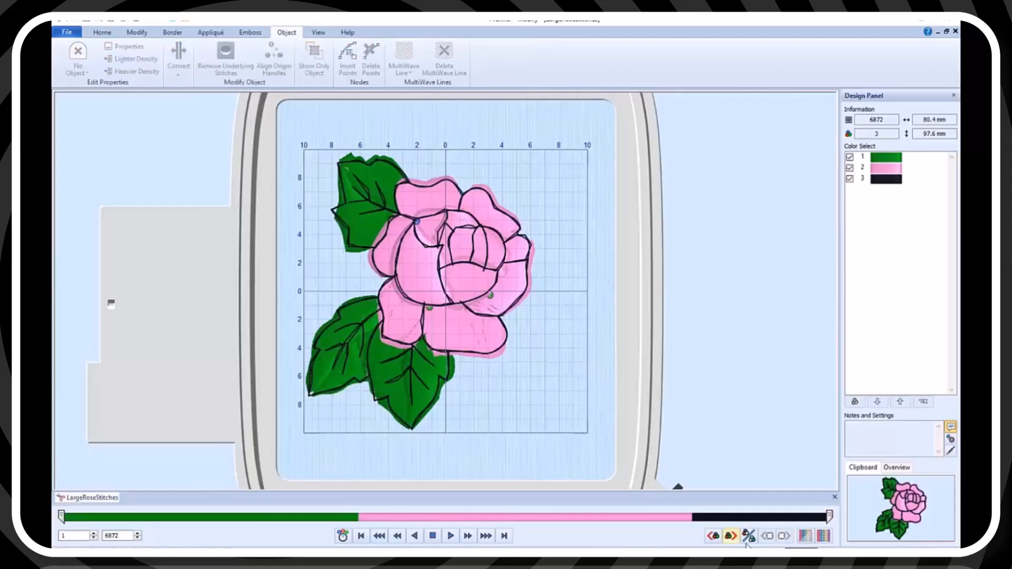
Inspect the whole edited rose up close, then close the LargeRoseStitches design and return to the empty hoop in Embroidery.
click(765, 548)
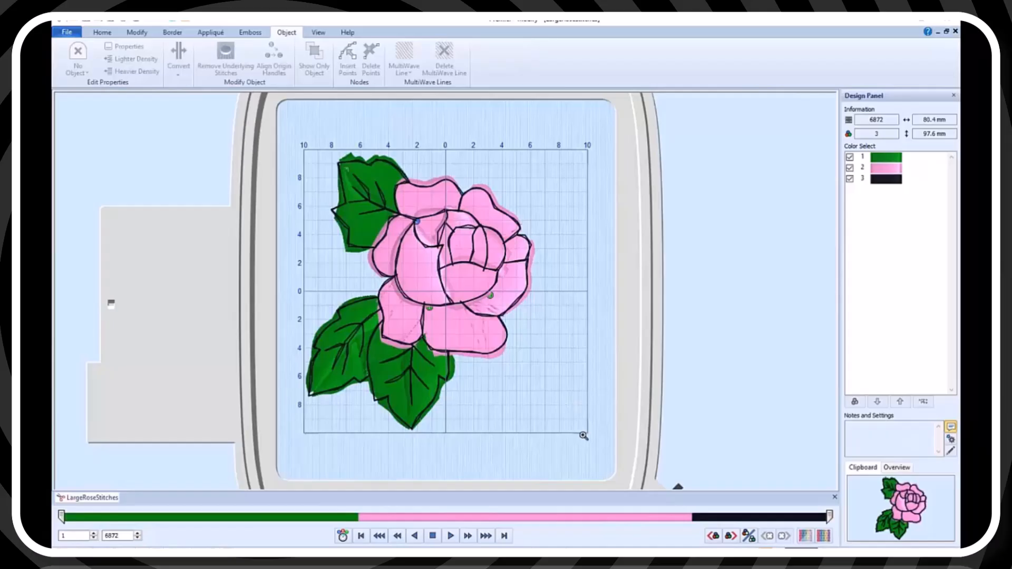
drag(551, 440, 308, 153)
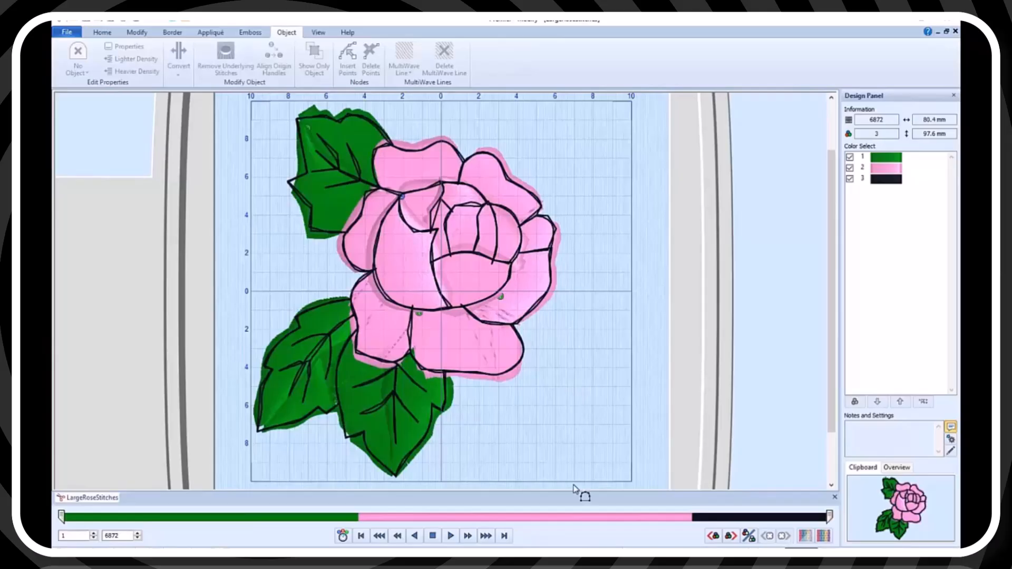
click(949, 23)
click(512, 314)
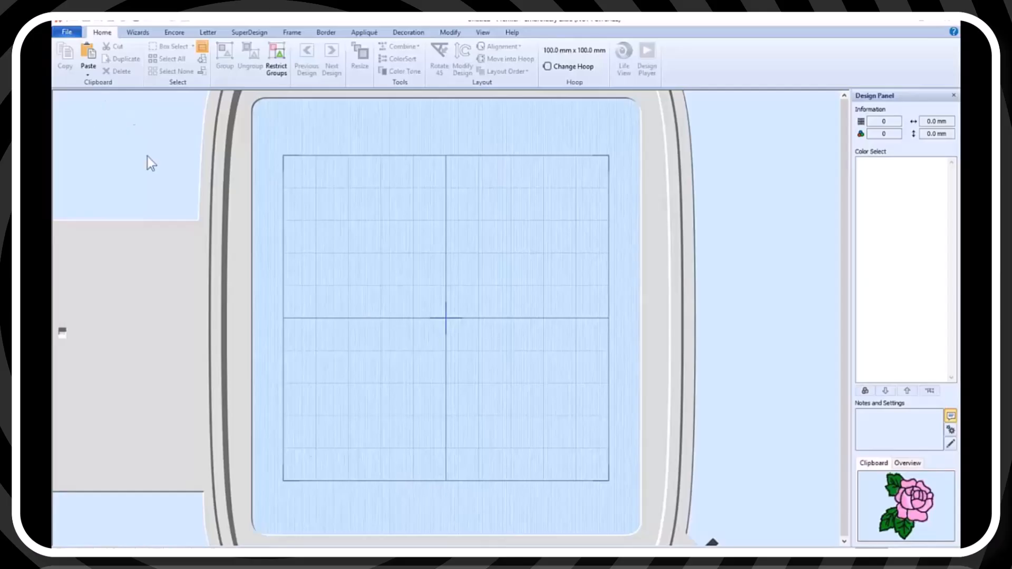
Paste the small rose from the clipboard, inspect its stitching up close, and move it to the centre of the hoop.
click(93, 59)
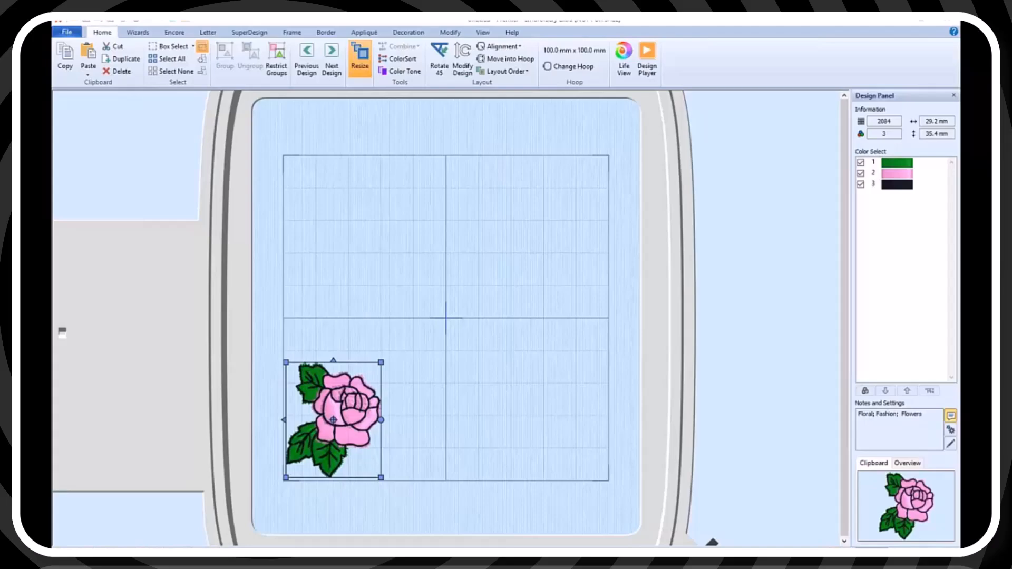
drag(407, 482, 268, 344)
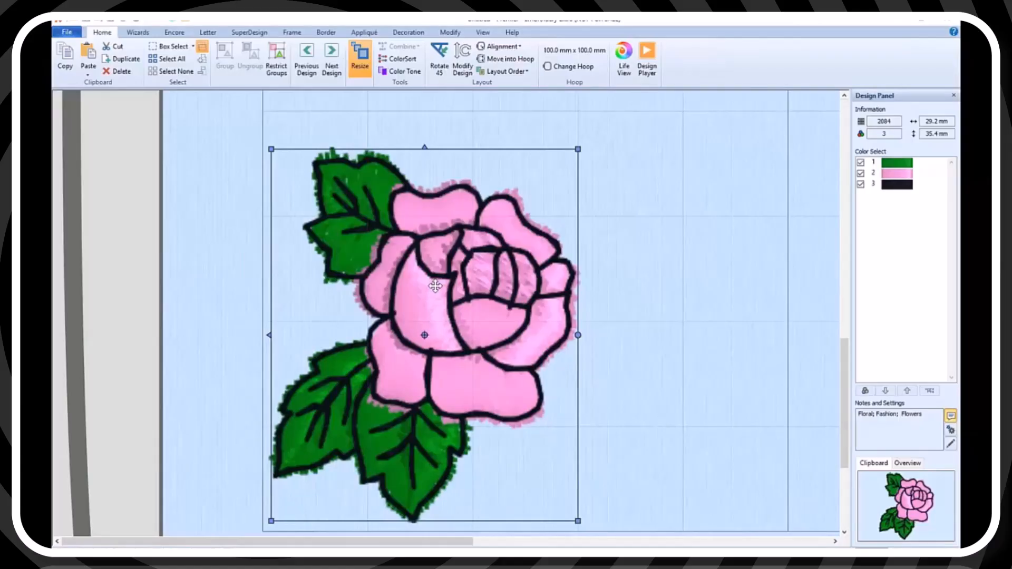
click(854, 549)
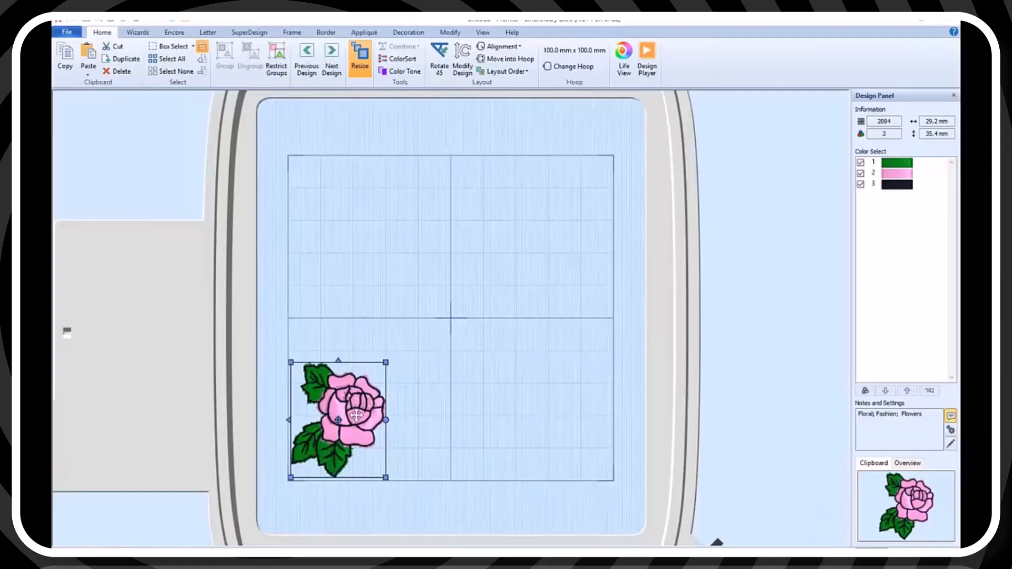
drag(356, 416, 470, 314)
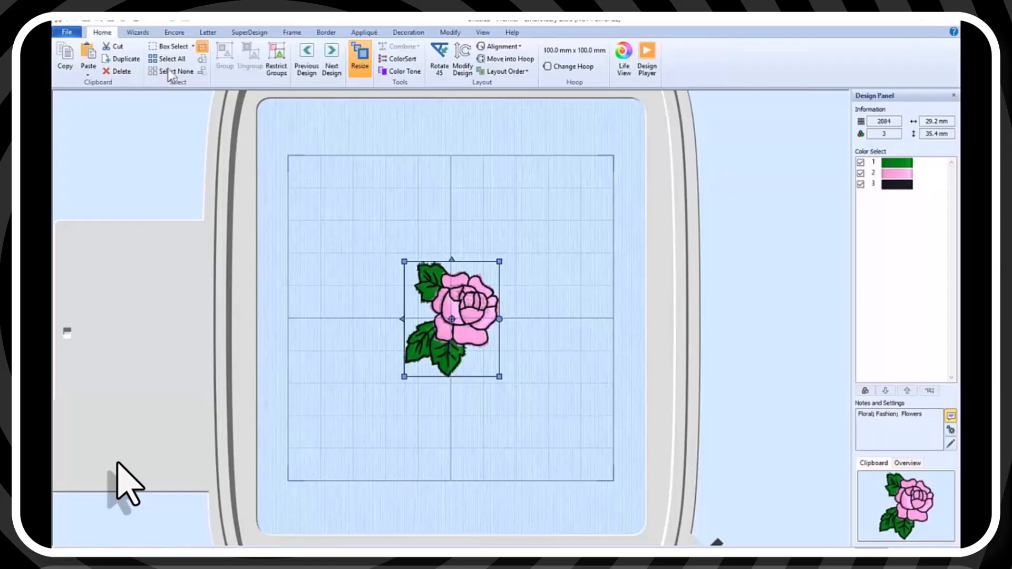
Duplicate the small rose twice and place the copies on either side of the original in a row across the hoop.
click(124, 61)
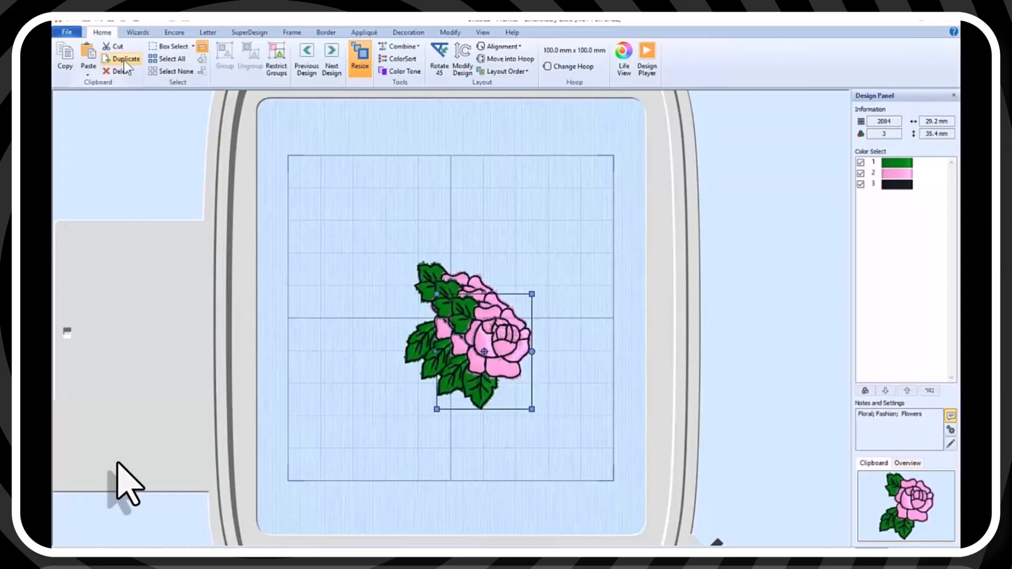
drag(513, 322, 375, 303)
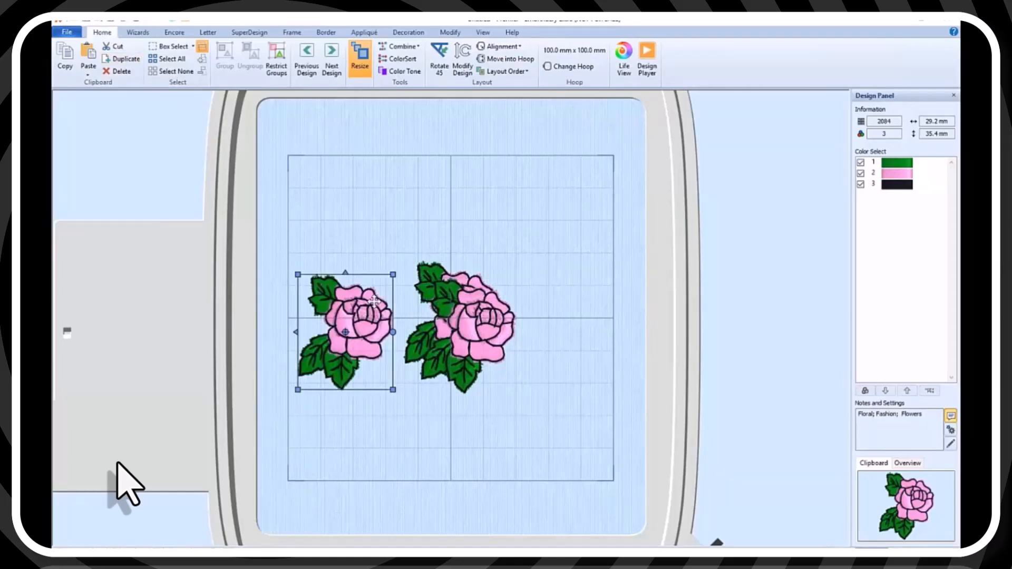
click(488, 331)
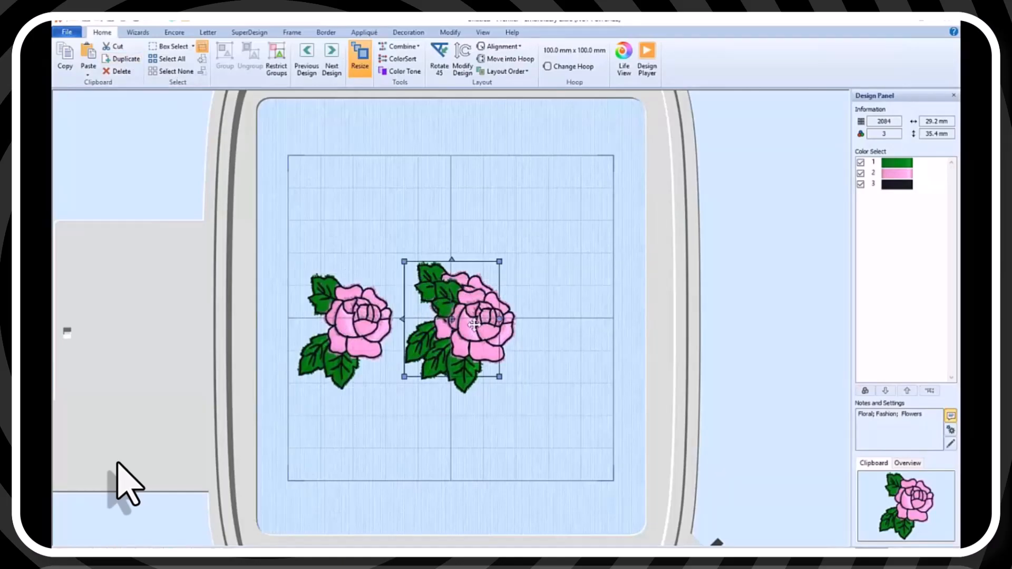
click(464, 383)
drag(494, 340, 588, 326)
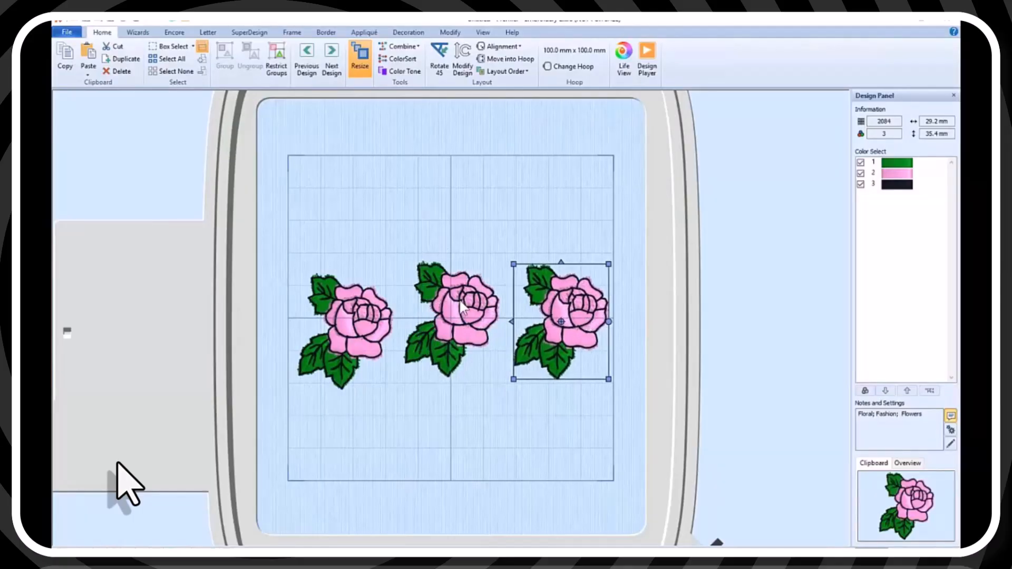
drag(567, 298, 551, 297)
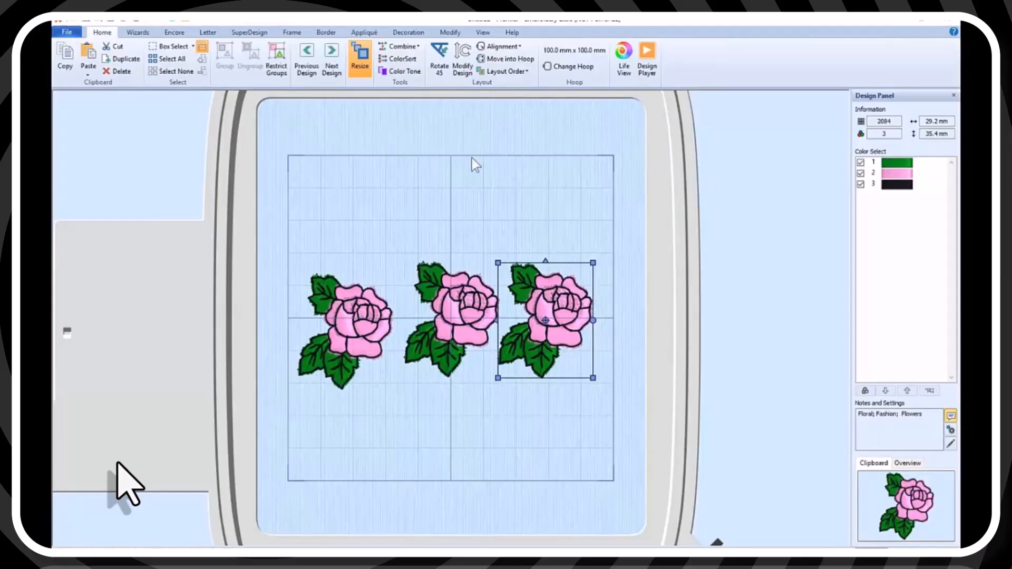
Resize the right-hand rose proportionally to 120 percent with Modify Design.
click(464, 76)
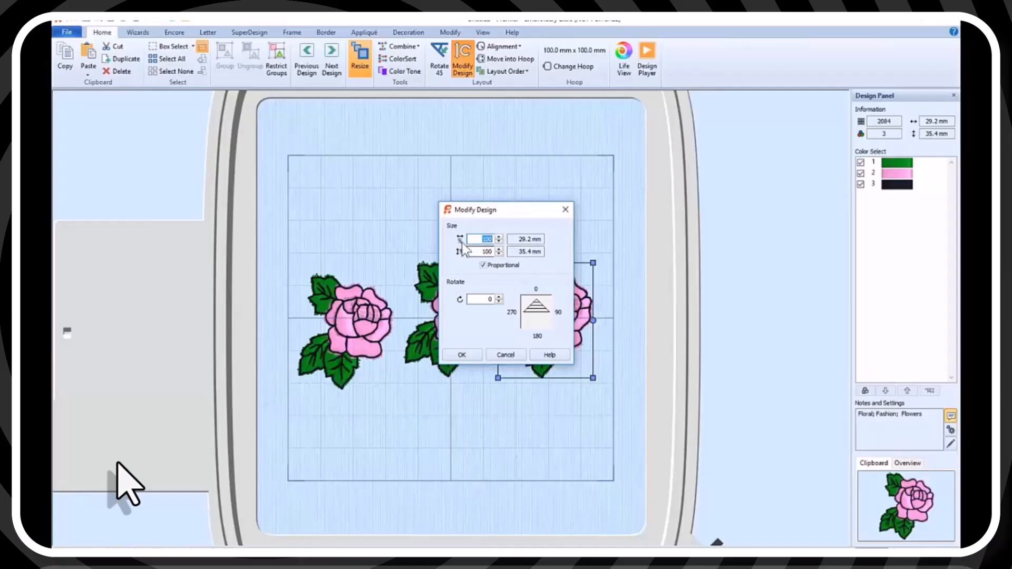
click(484, 266)
text(120)
click(464, 355)
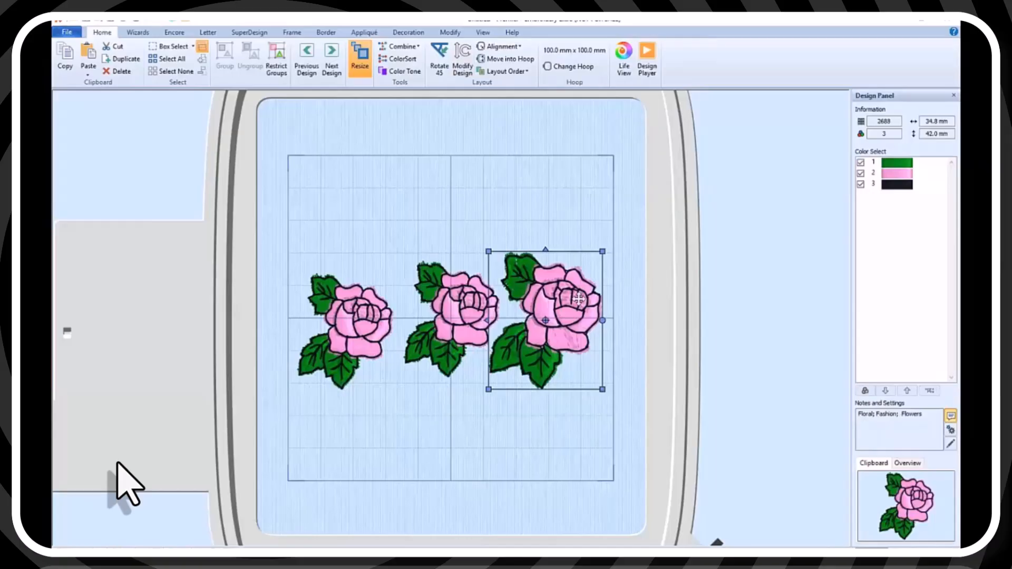
Resize the left-hand rose proportionally to 80 percent with Modify Design.
click(385, 368)
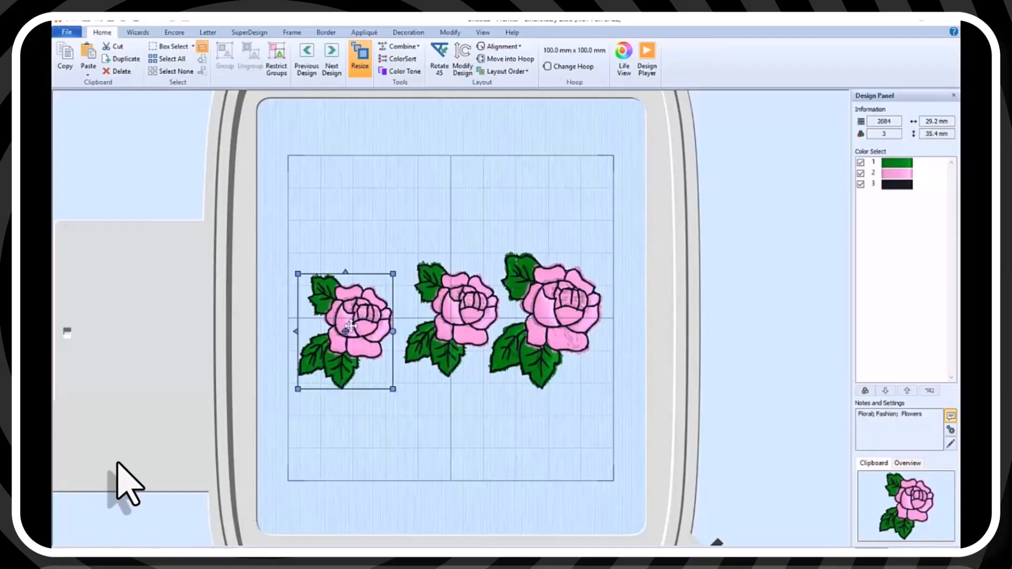
click(462, 59)
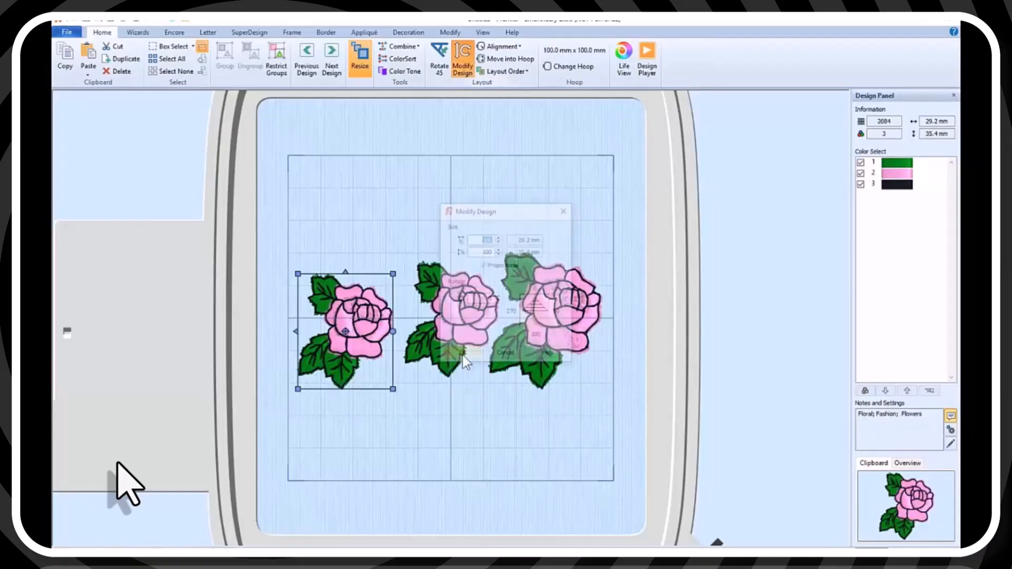
click(483, 265)
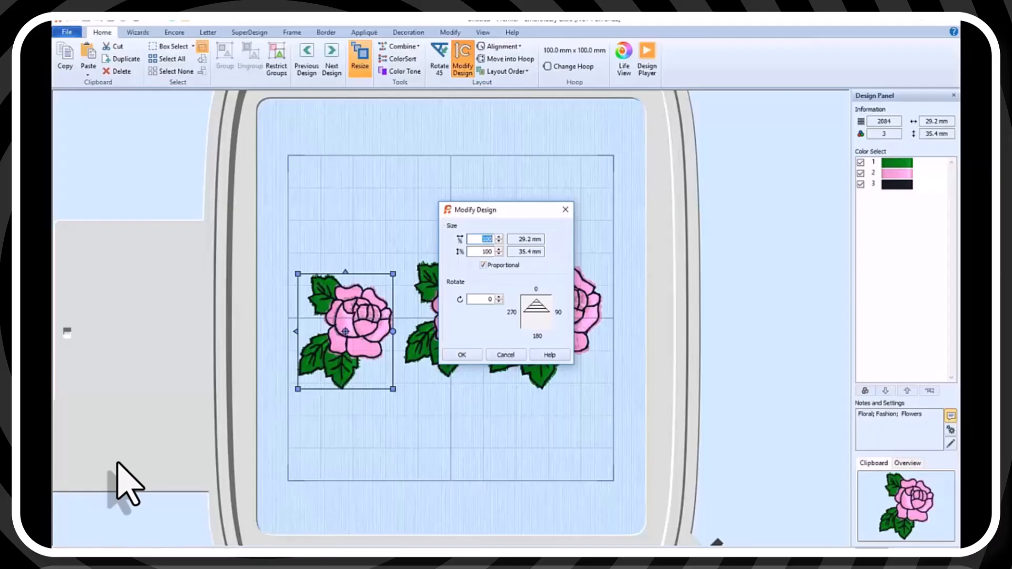
text(80)
click(467, 355)
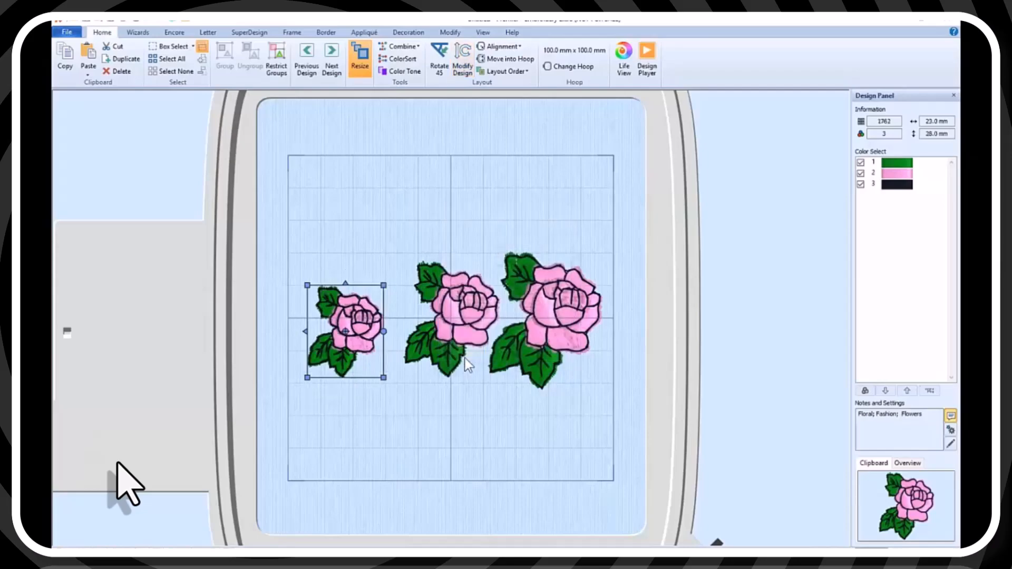
Shift the middle rose slightly left, away from the enlarged rose, and nudge the enlarged rose slightly down and left.
click(451, 314)
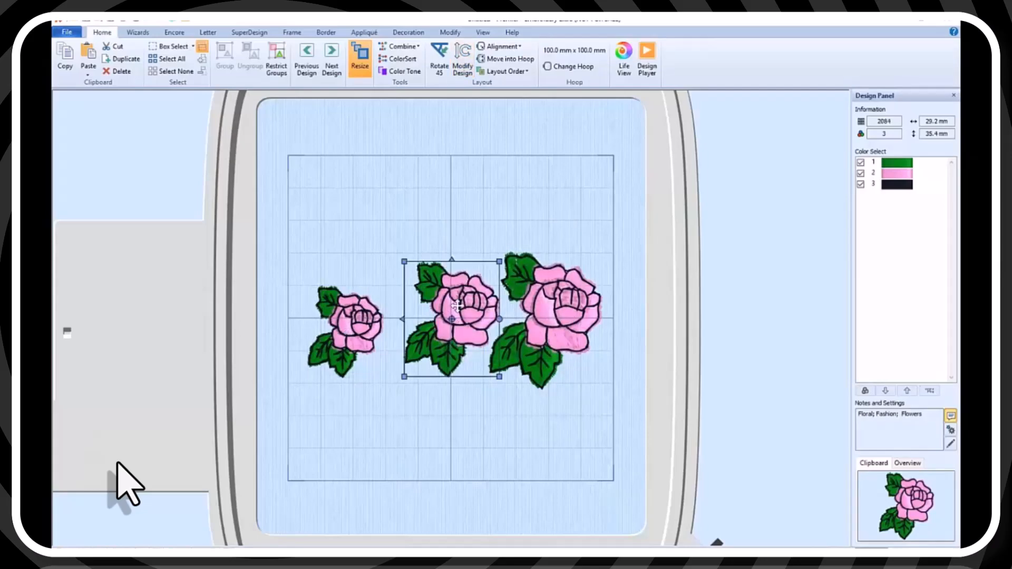
mouse_move(433, 311)
mouse_down()
mouse_move(472, 321)
mouse_move(417, 324)
mouse_move(418, 311)
mouse_up()
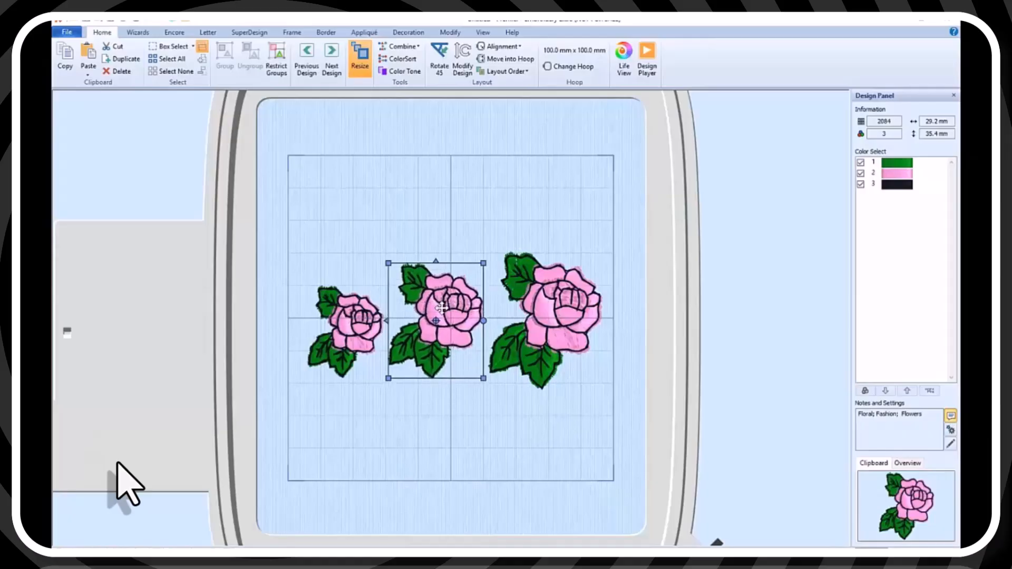
click(522, 314)
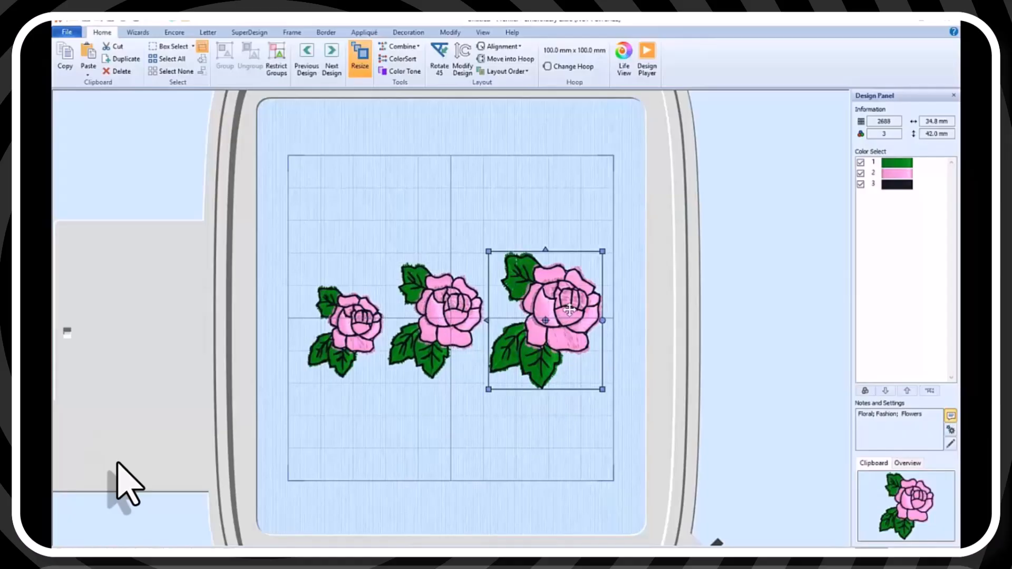
mouse_move(563, 310)
mouse_down()
mouse_move(464, 315)
mouse_move(565, 316)
mouse_up()
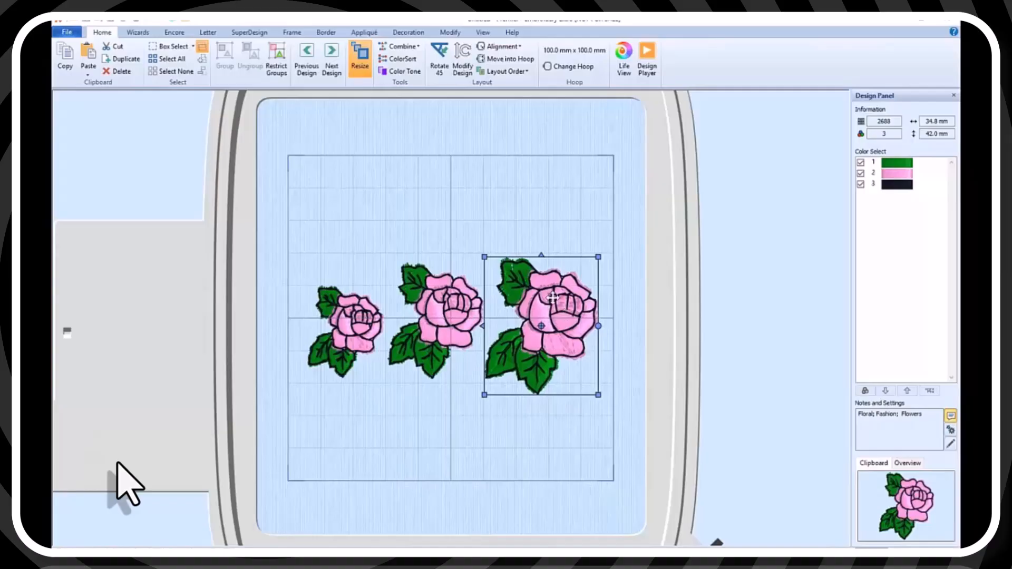
Overlap the middle rose with the enlarged one, bring it to the front of the layout order, and centre it on the enlarged rose.
click(447, 311)
drag(426, 307, 489, 313)
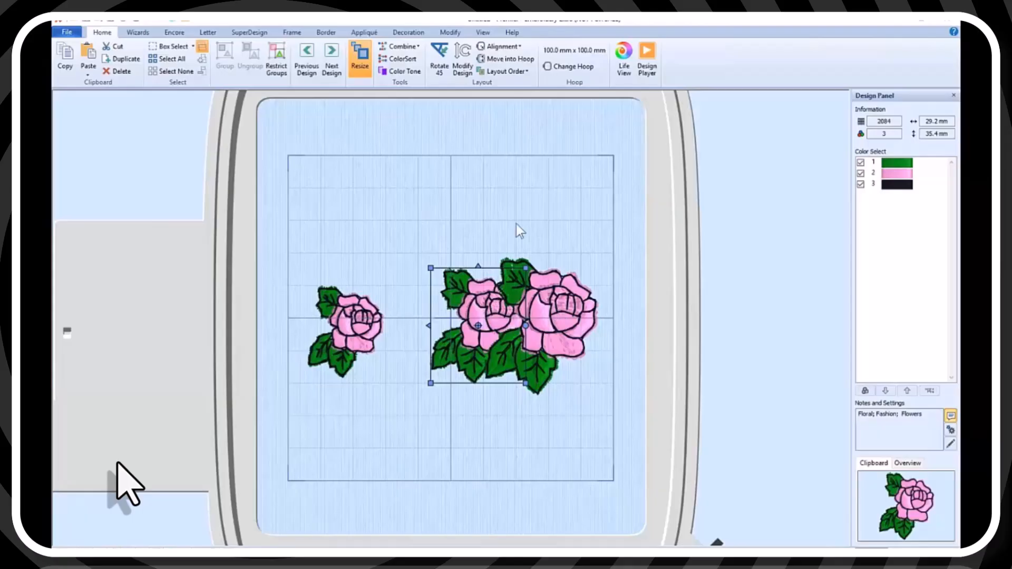
click(526, 74)
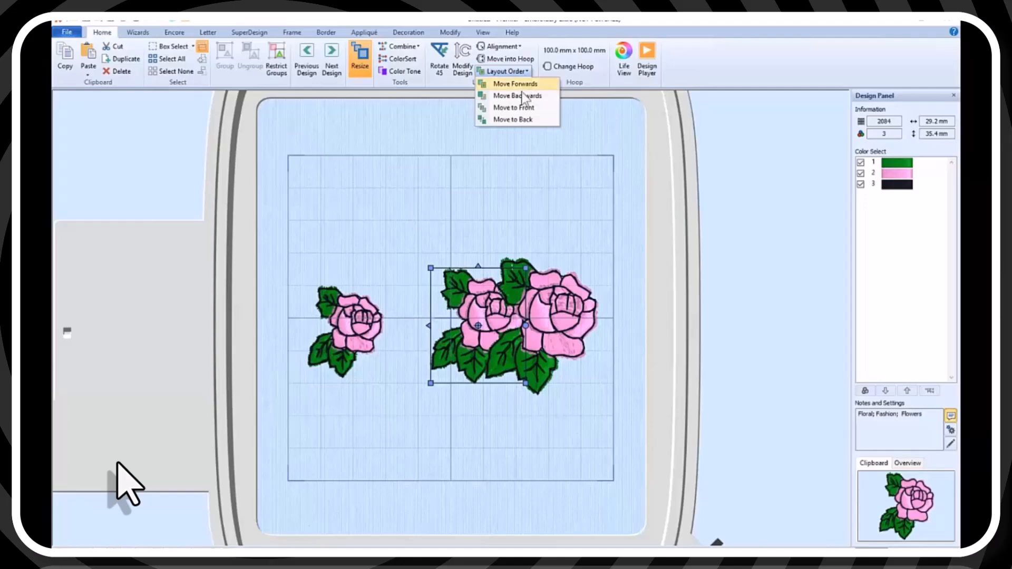
click(519, 108)
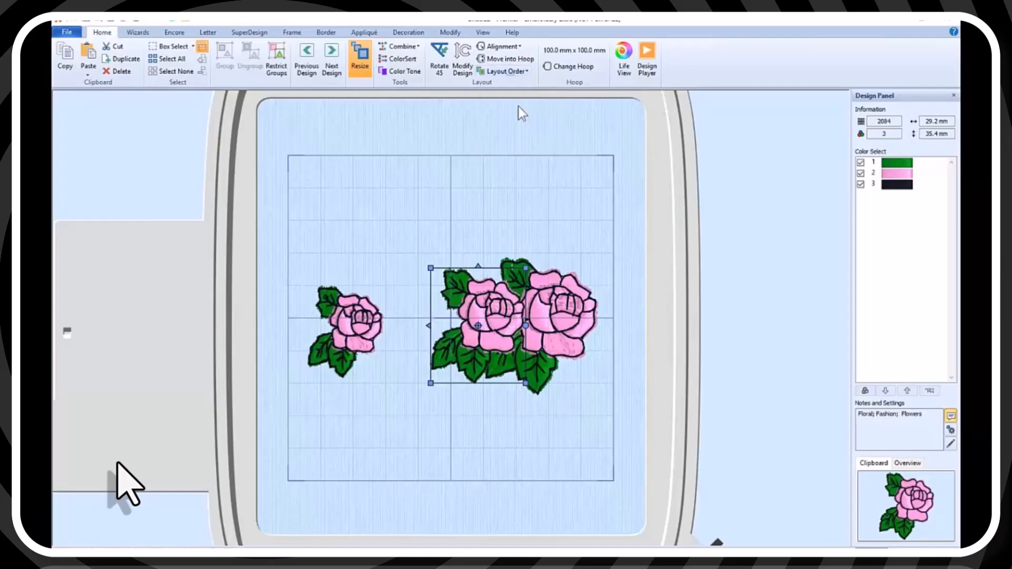
drag(498, 297, 562, 298)
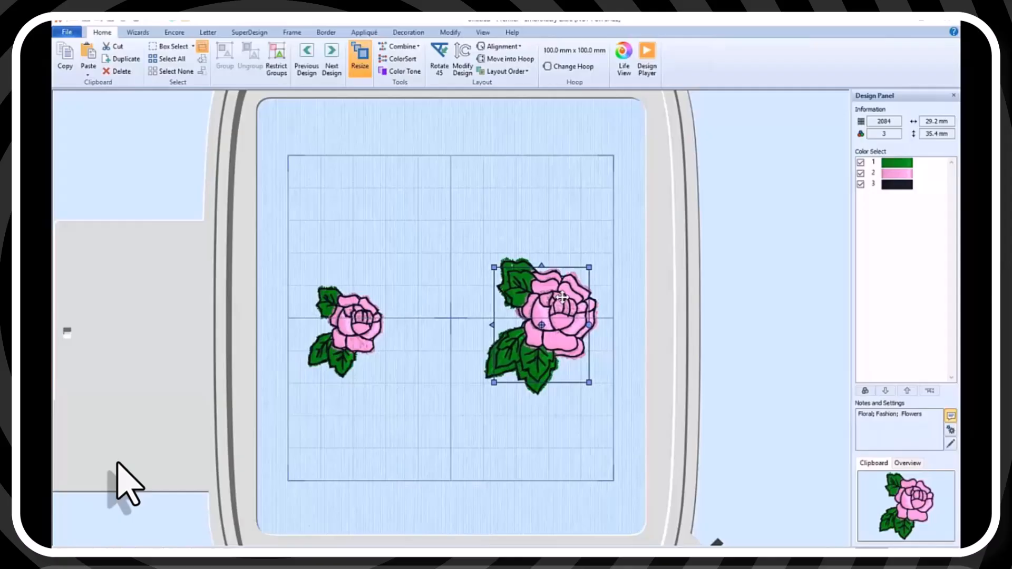
Move the smallest rose beside the stacked pair, bring it to the front of the layout order, and stack it on top.
click(366, 316)
drag(357, 314, 491, 296)
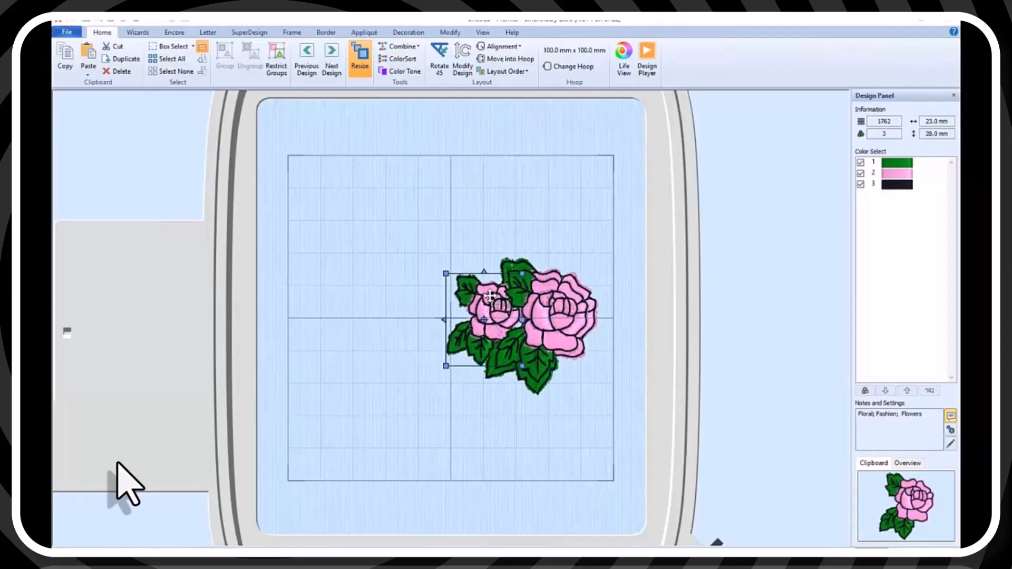
click(525, 73)
click(531, 107)
drag(499, 303, 561, 304)
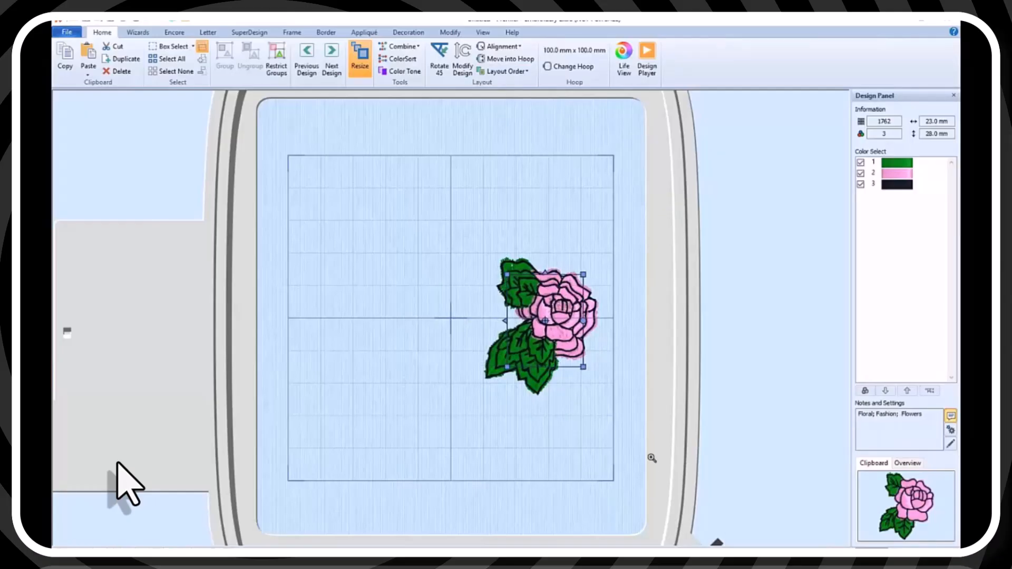
Fan out the stacked roses into an overlapping row, with the largest on the left and the smallest at the lower right.
drag(620, 409, 470, 244)
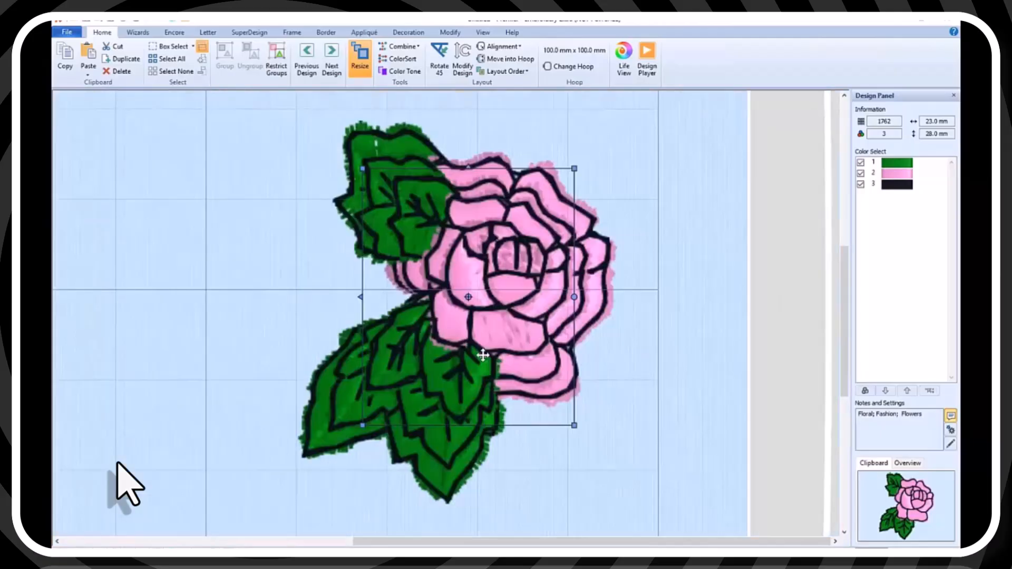
click(637, 434)
click(525, 311)
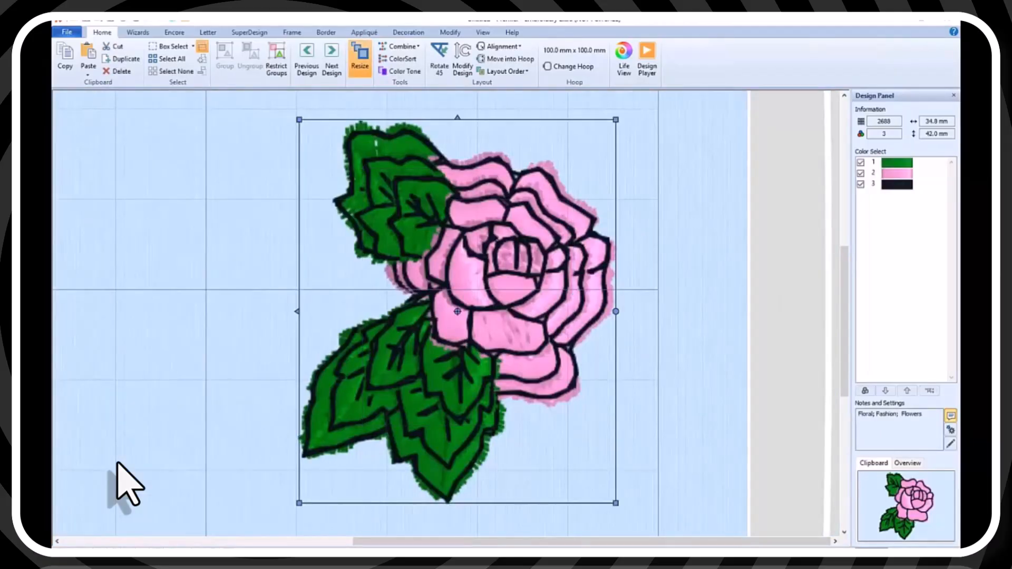
drag(508, 294, 296, 287)
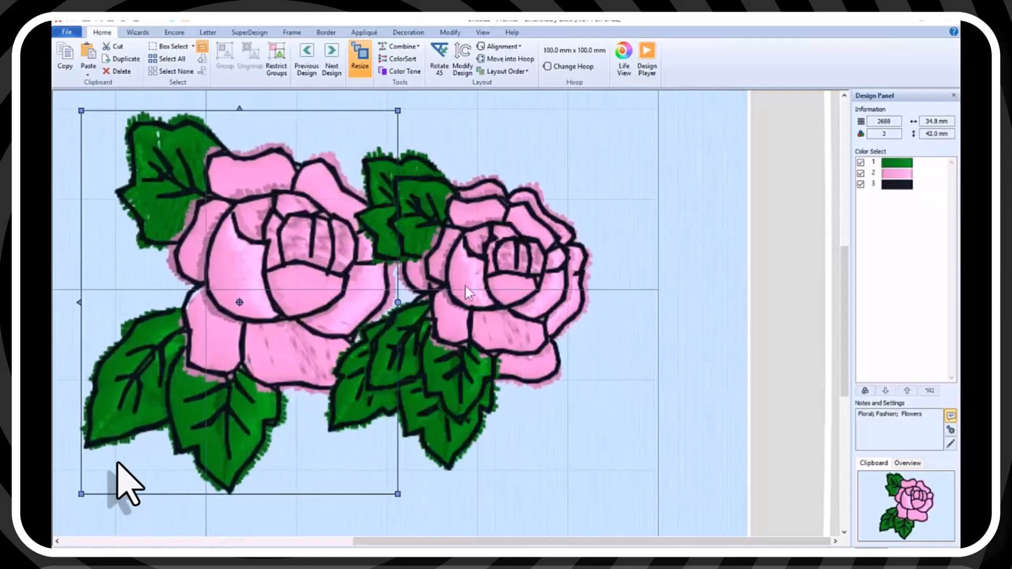
click(473, 293)
drag(523, 283, 463, 317)
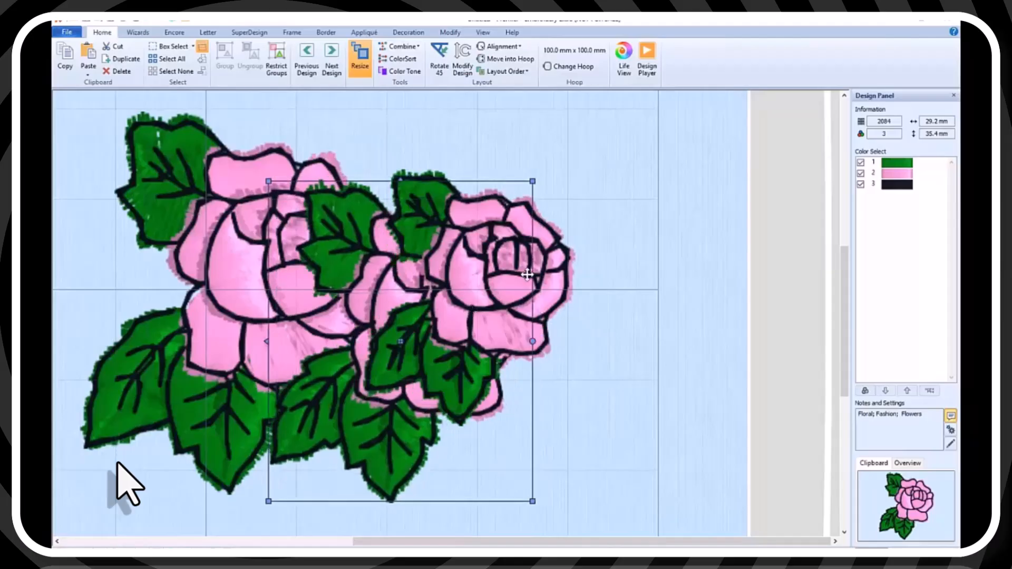
click(527, 272)
drag(541, 274, 604, 337)
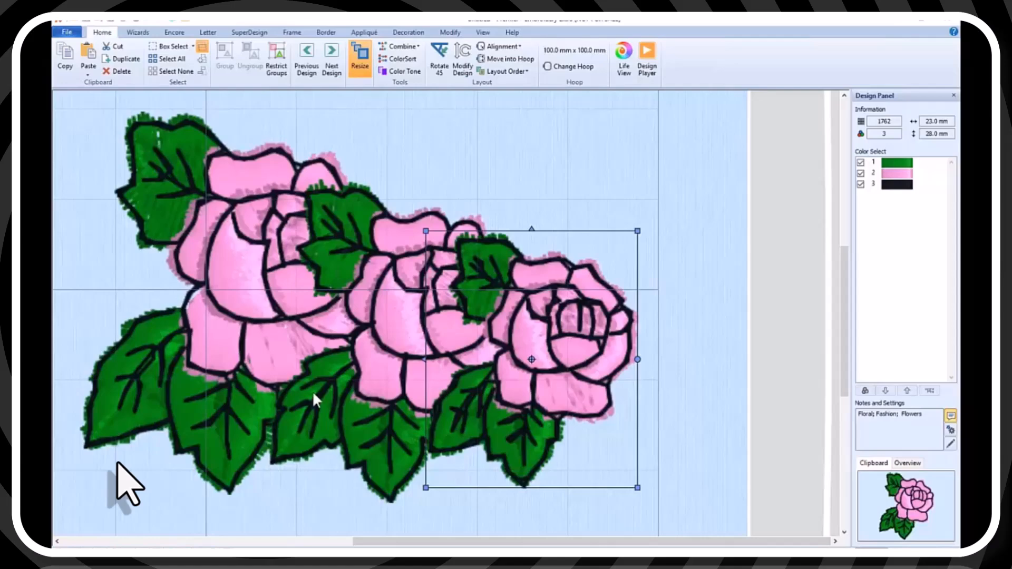
Separate the roses, placing the smallest at the hoop's lower left, the medium beside it, and the largest above the hoop centre.
click(848, 549)
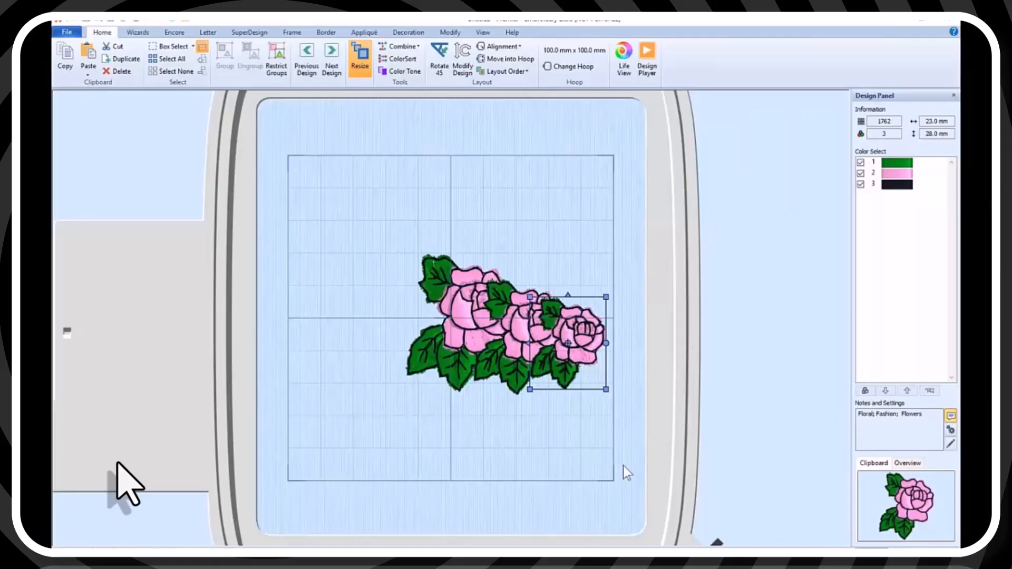
drag(583, 345, 334, 432)
click(529, 344)
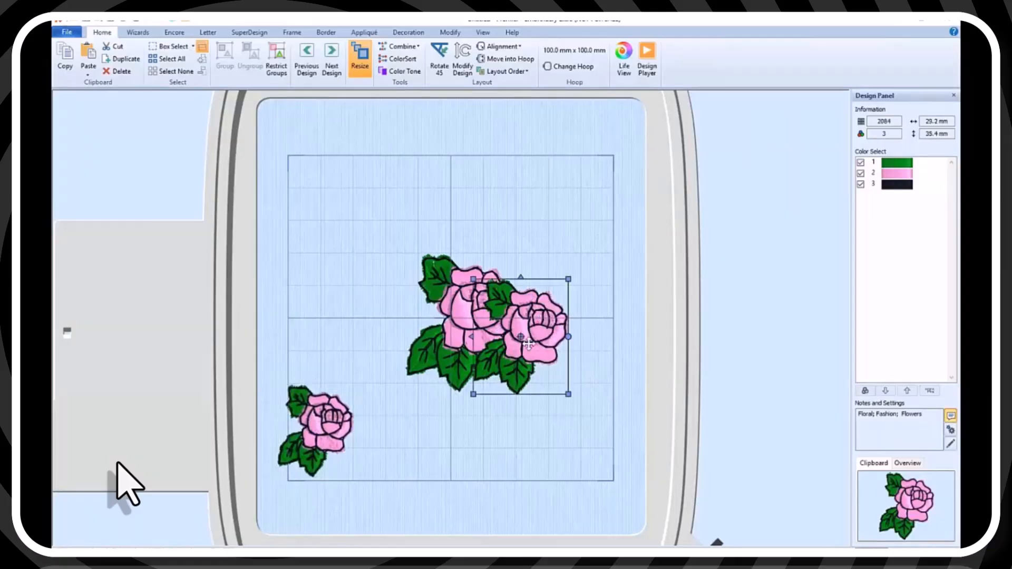
drag(528, 344, 411, 475)
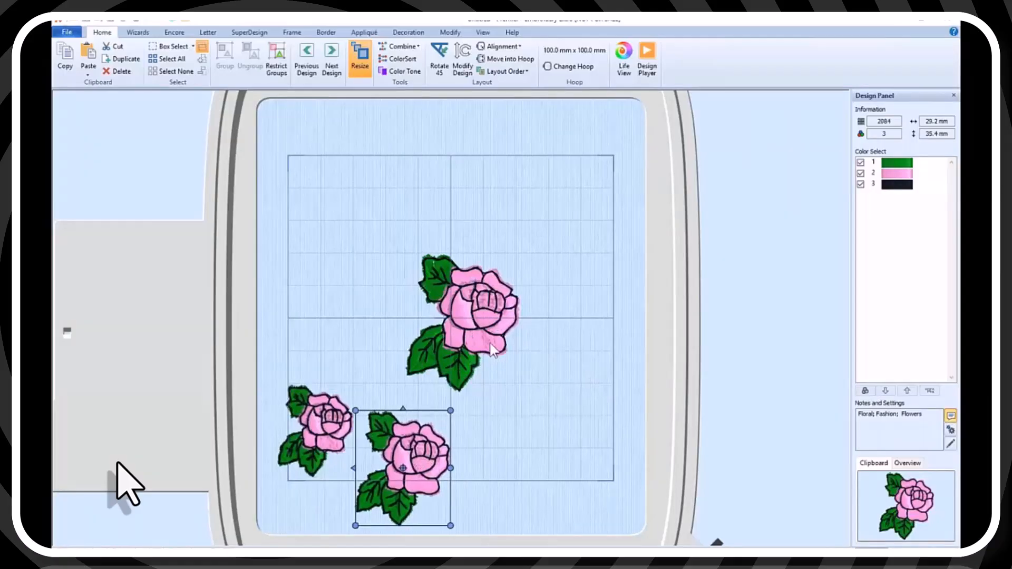
drag(483, 321, 498, 270)
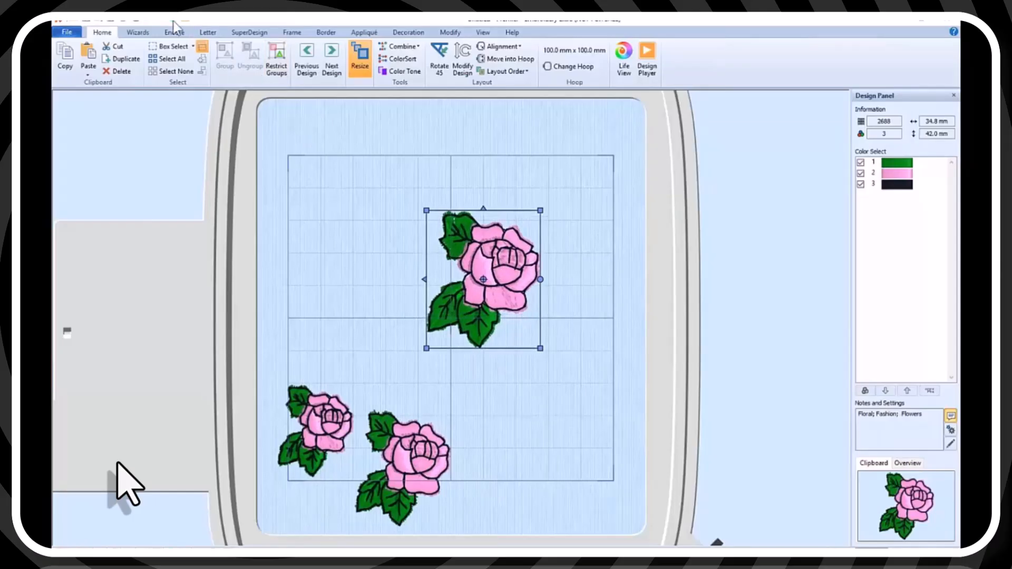
Inspect the largest rose's stitching in Life View at 289% from several angles, then close the preview.
click(624, 58)
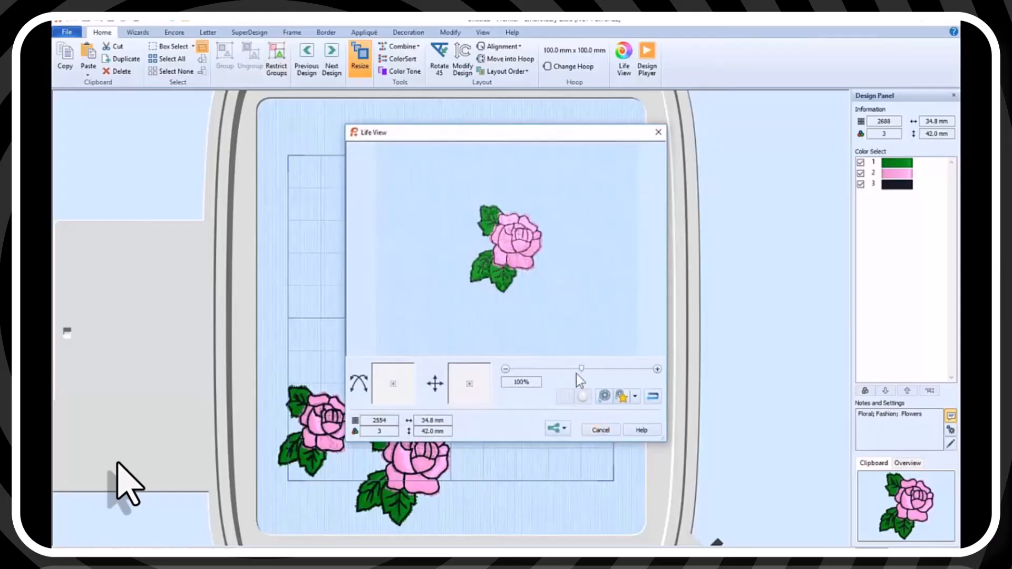
drag(583, 369, 636, 370)
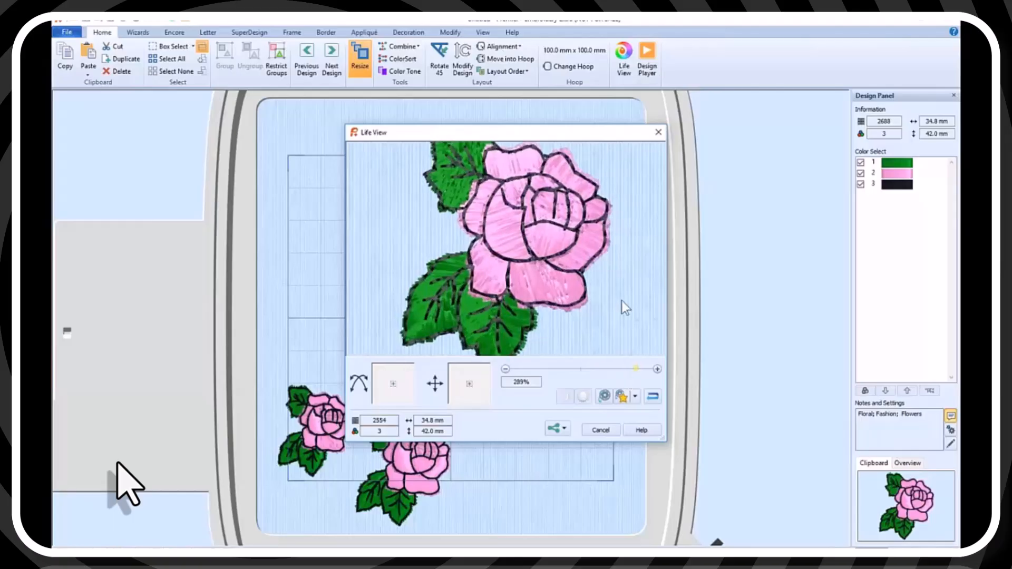
drag(620, 309, 560, 289)
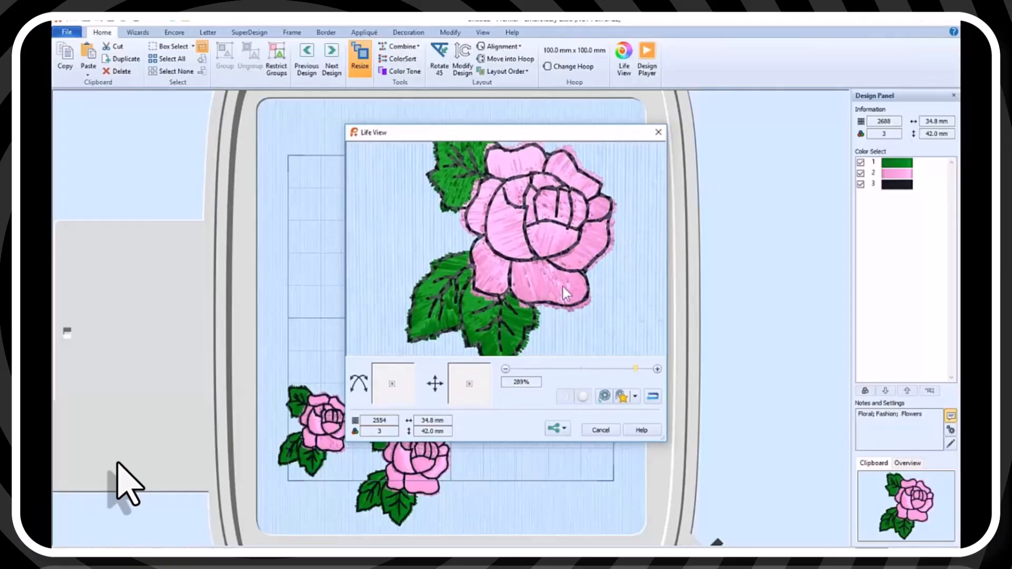
drag(582, 289, 656, 249)
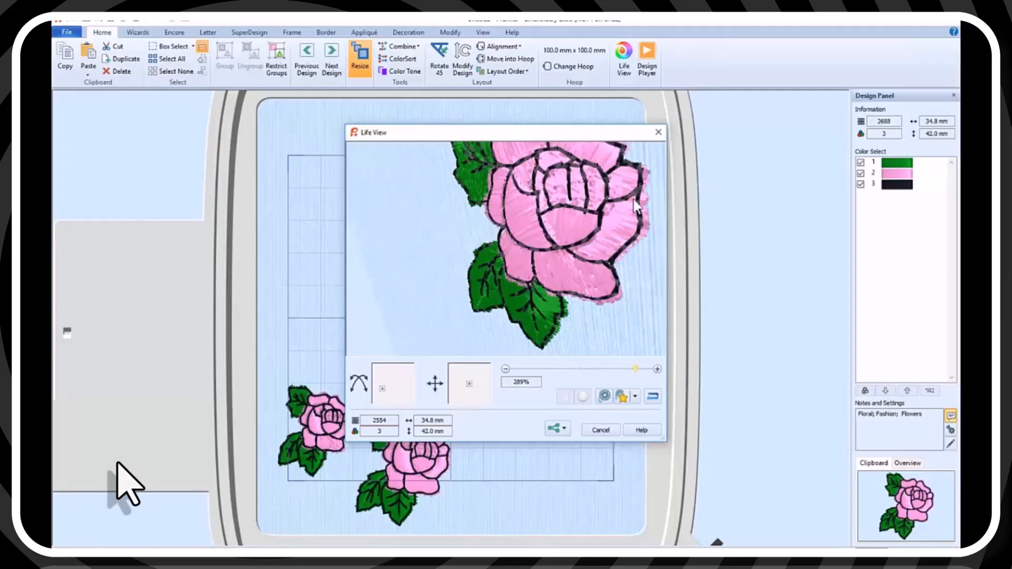
drag(645, 252, 656, 234)
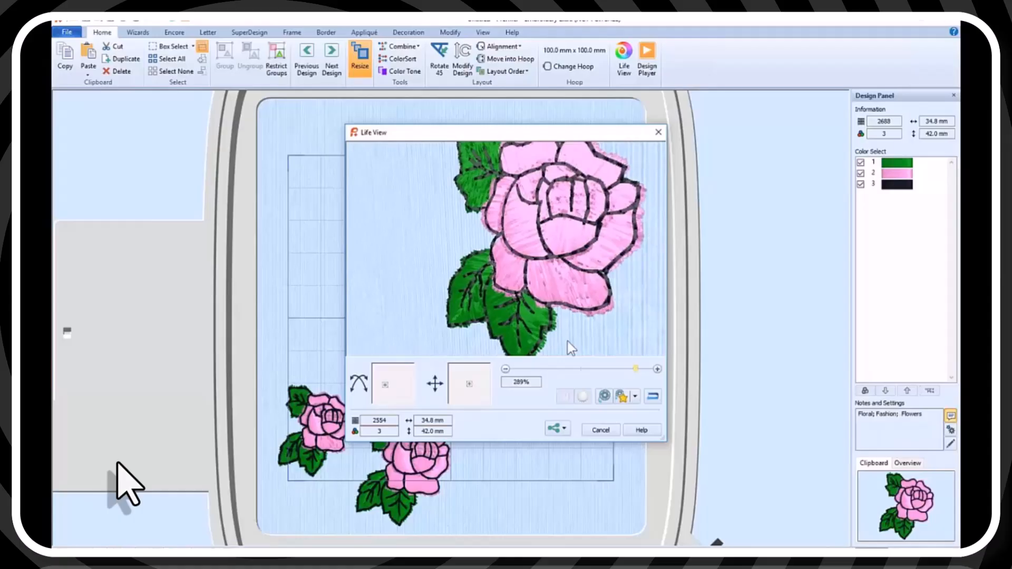
drag(467, 389, 473, 388)
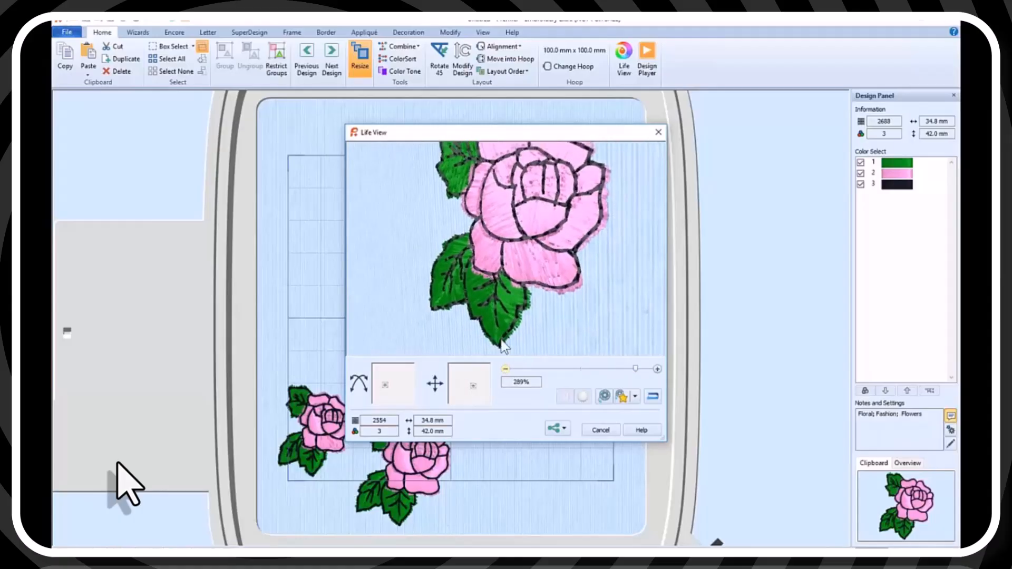
mouse_move(540, 328)
mouse_down()
mouse_move(504, 319)
mouse_move(495, 295)
mouse_up()
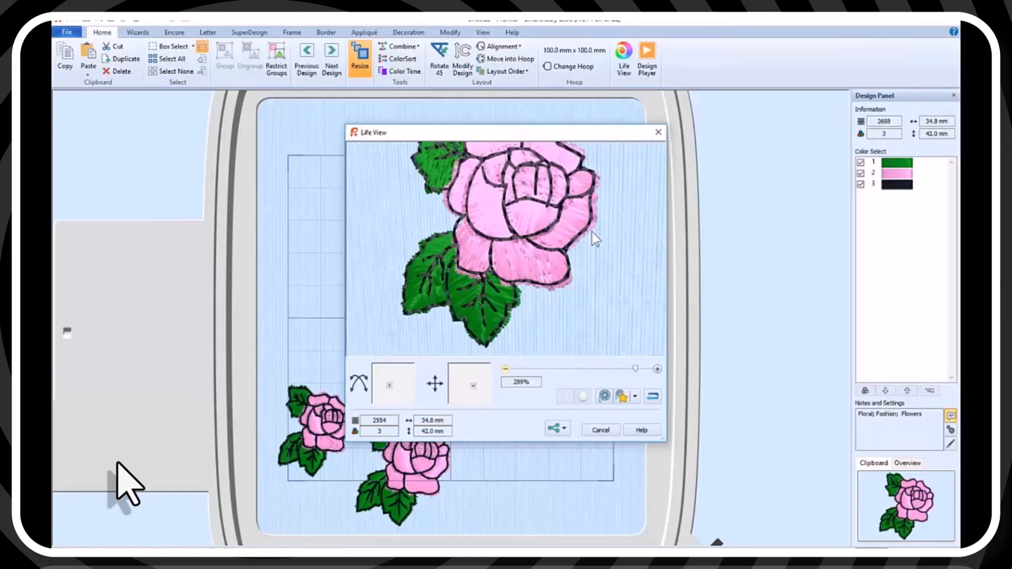
click(609, 433)
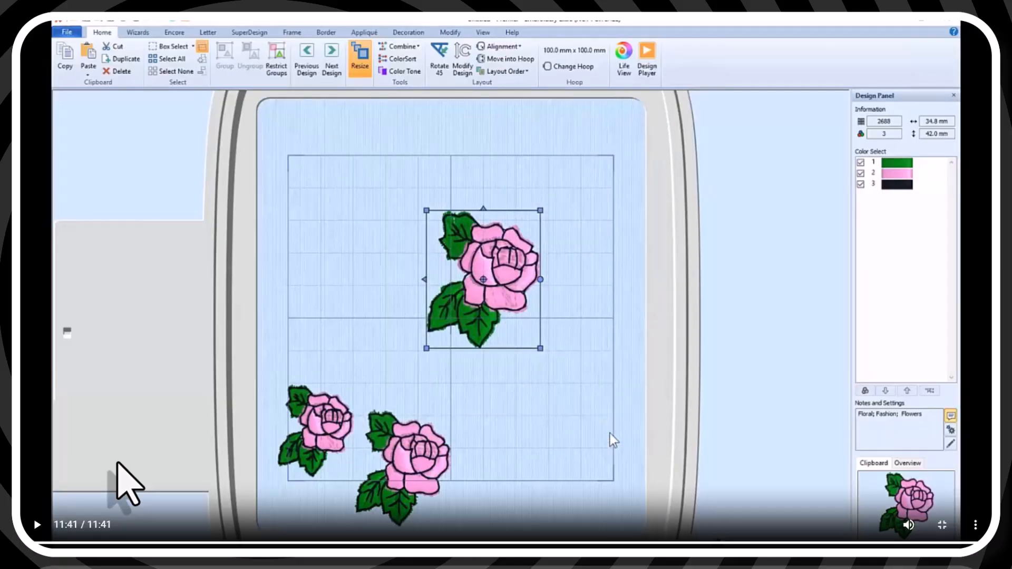